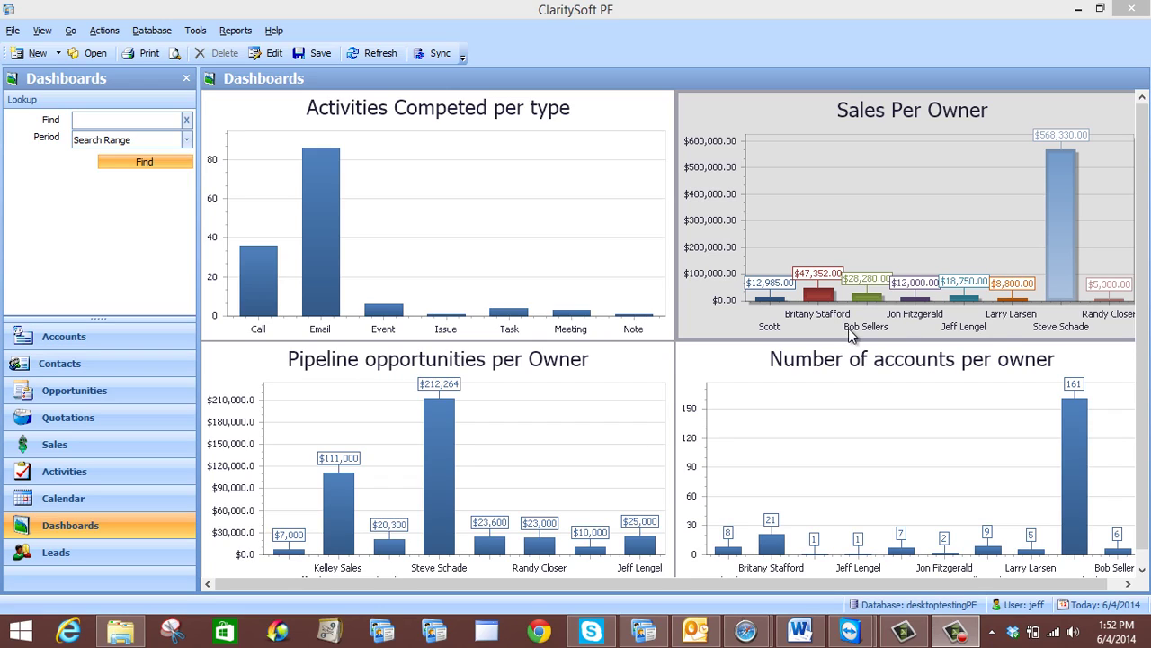
Show the Opportunities Sales Stages list in Customize and select the Qualify stage
{"action": "left_click", "coordinate": [195, 29]}
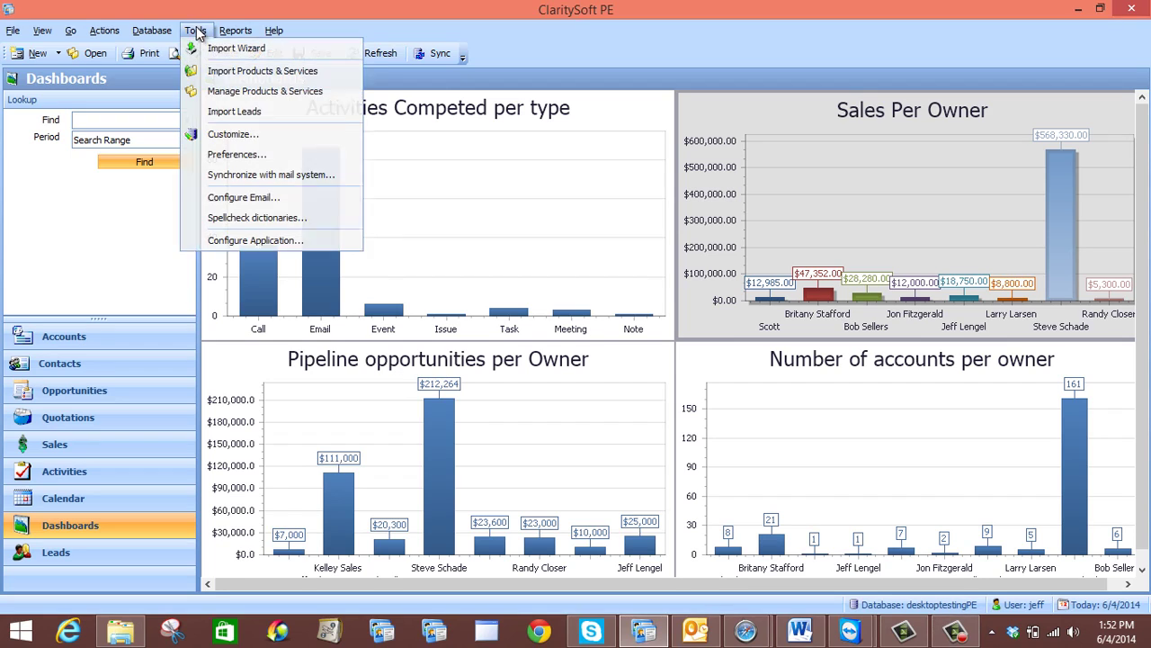
{"action": "left_click", "coordinate": [213, 134]}
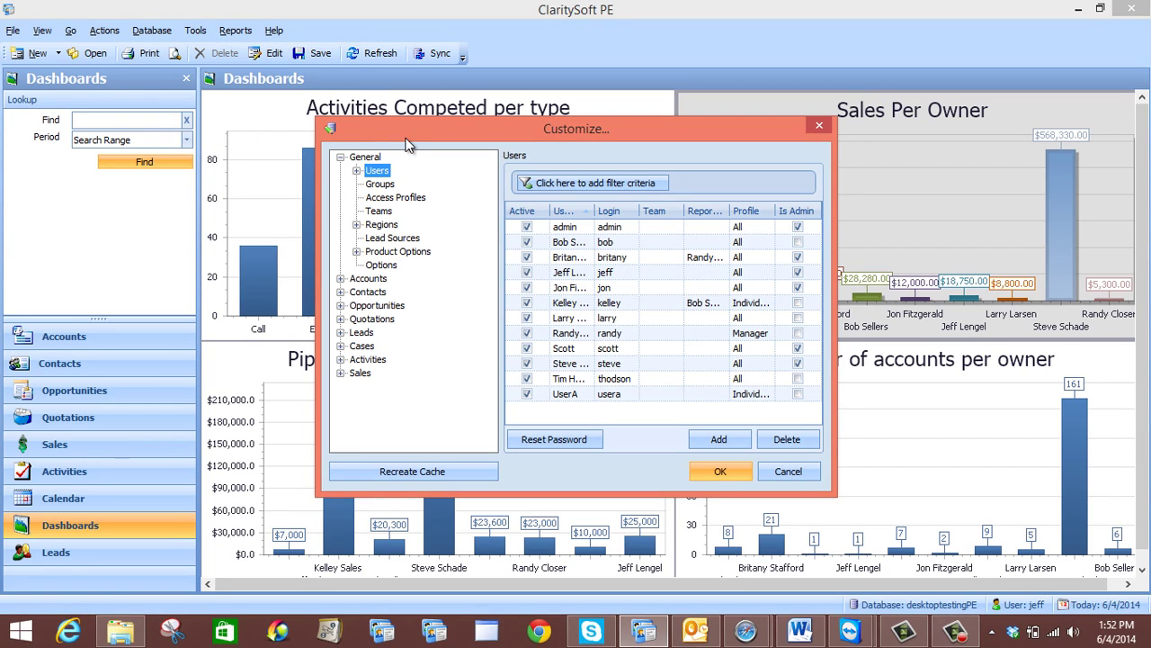
{"action": "left_click", "coordinate": [341, 305]}
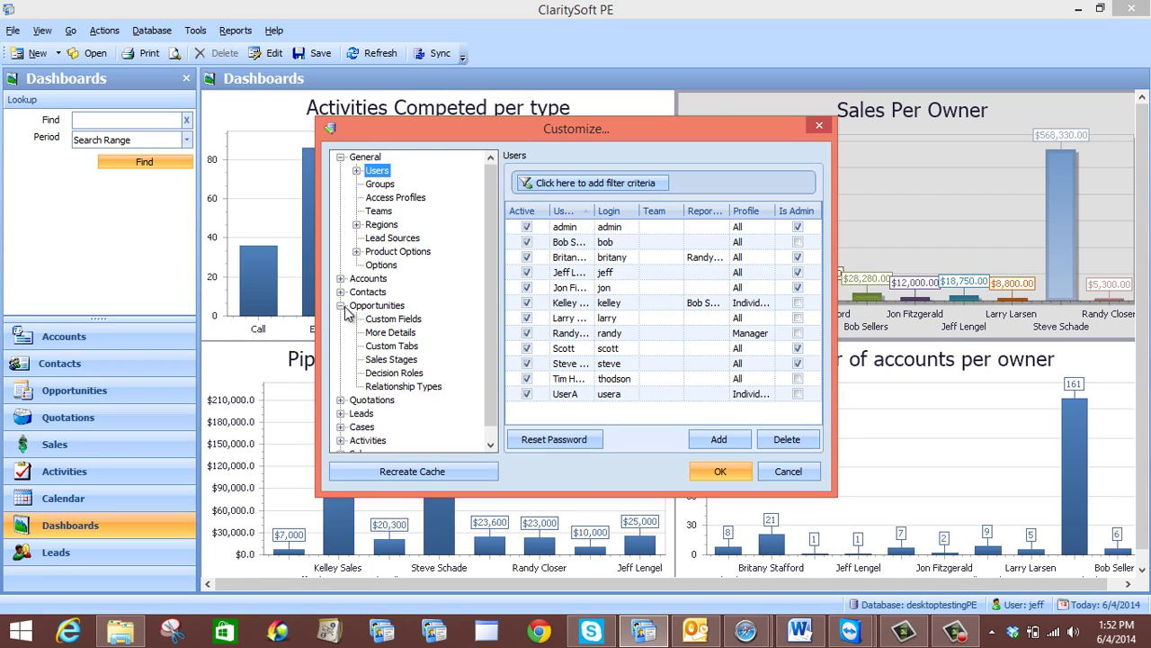
{"action": "left_click", "coordinate": [402, 359]}
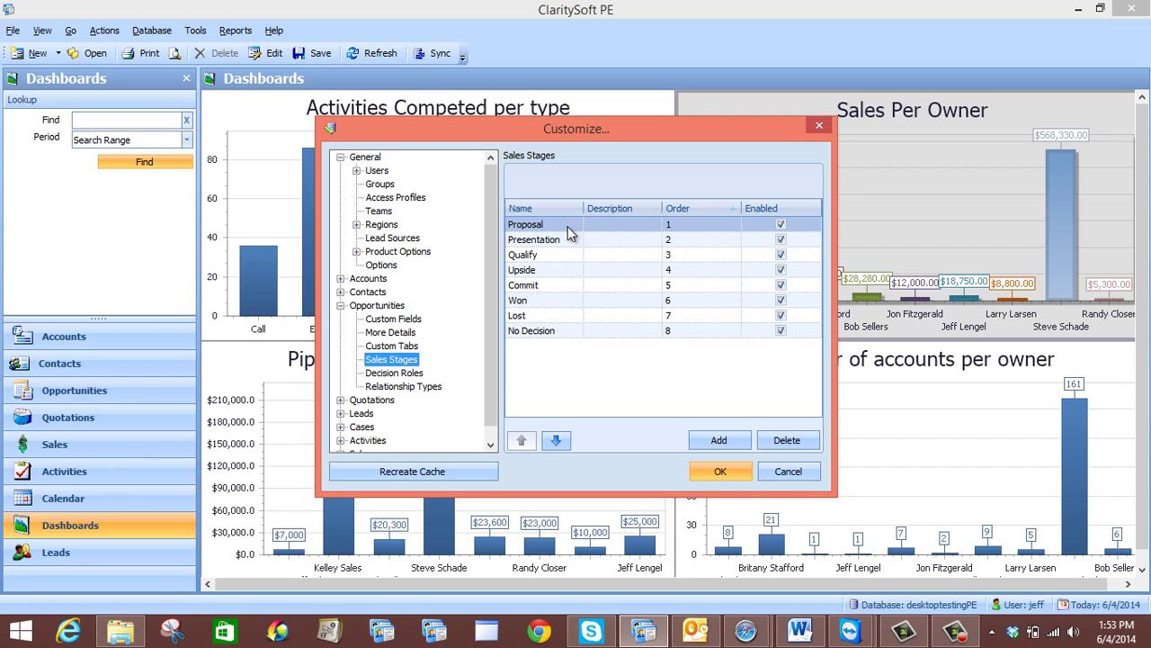
{"action": "left_click", "coordinate": [550, 258]}
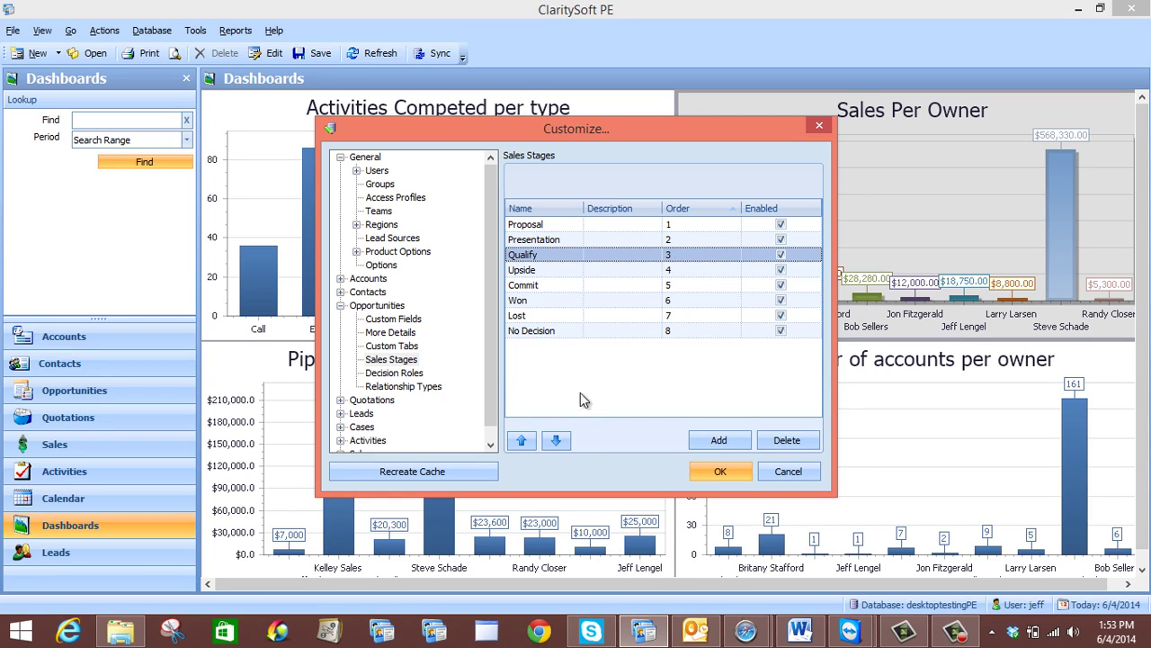
Move Qualify to order 1 ahead of Proposal, cancel the new-stage dialog, and save the settings
{"action": "left_click", "coordinate": [521, 443]}
{"action": "left_click", "coordinate": [521, 442]}
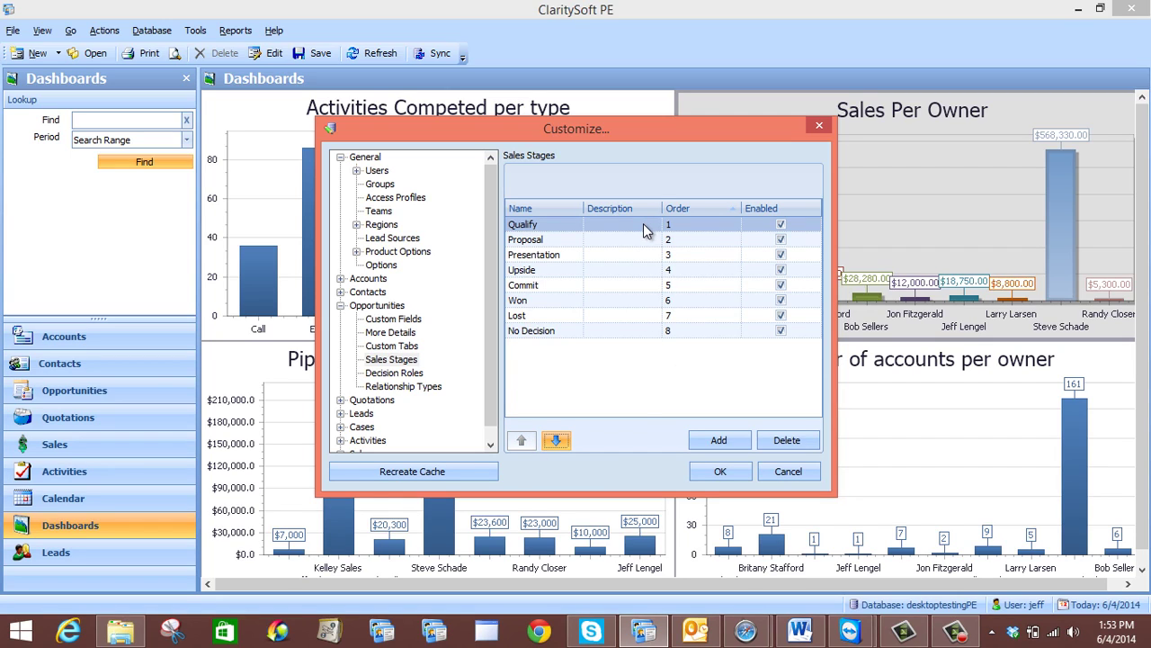
{"action": "left_click", "coordinate": [711, 444]}
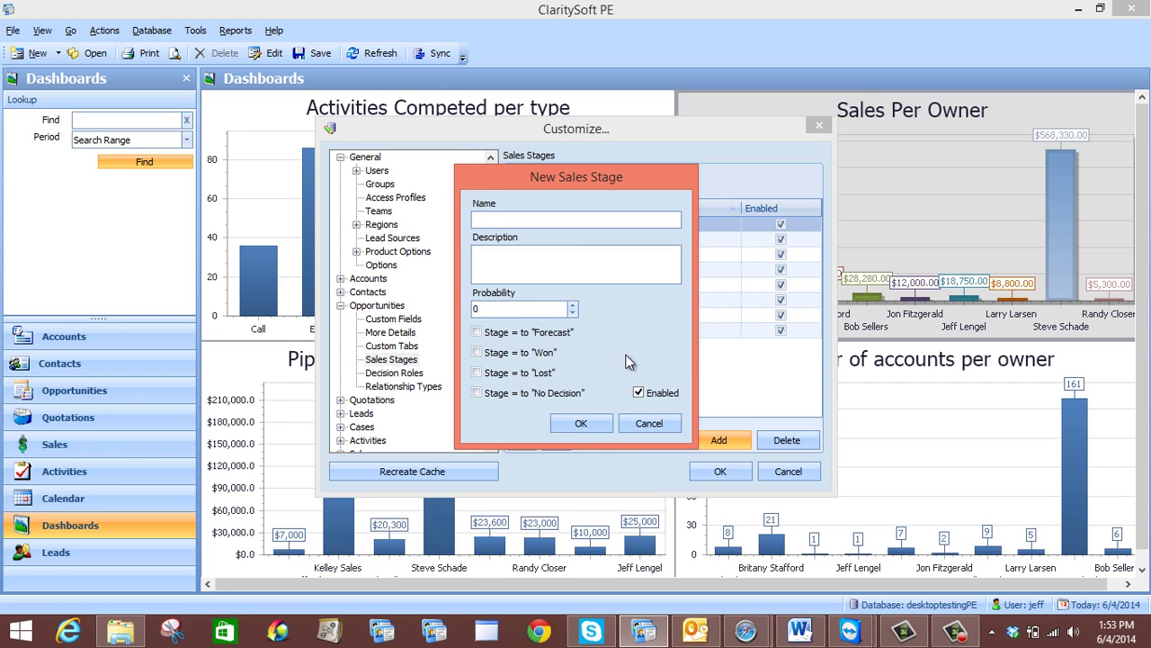
{"action": "left_click", "coordinate": [650, 424]}
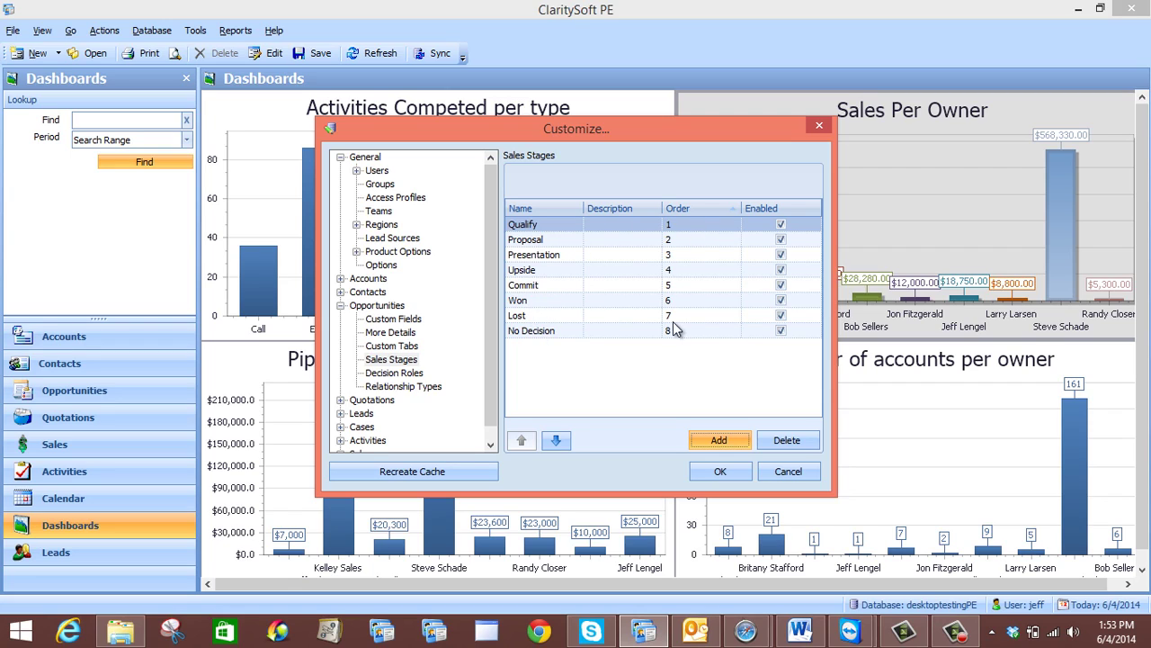
{"action": "left_click", "coordinate": [715, 471]}
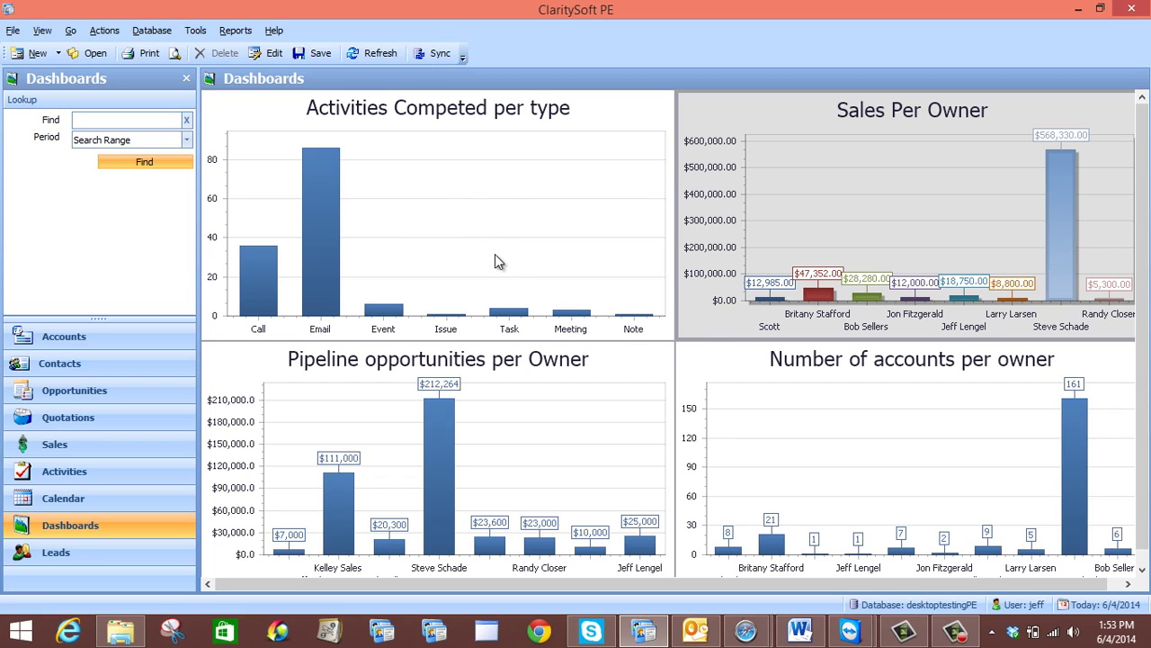
Enlarge the Activities Competed per type chart and open it in the Chart Wizard
{"action": "double_click", "coordinate": [456, 189]}
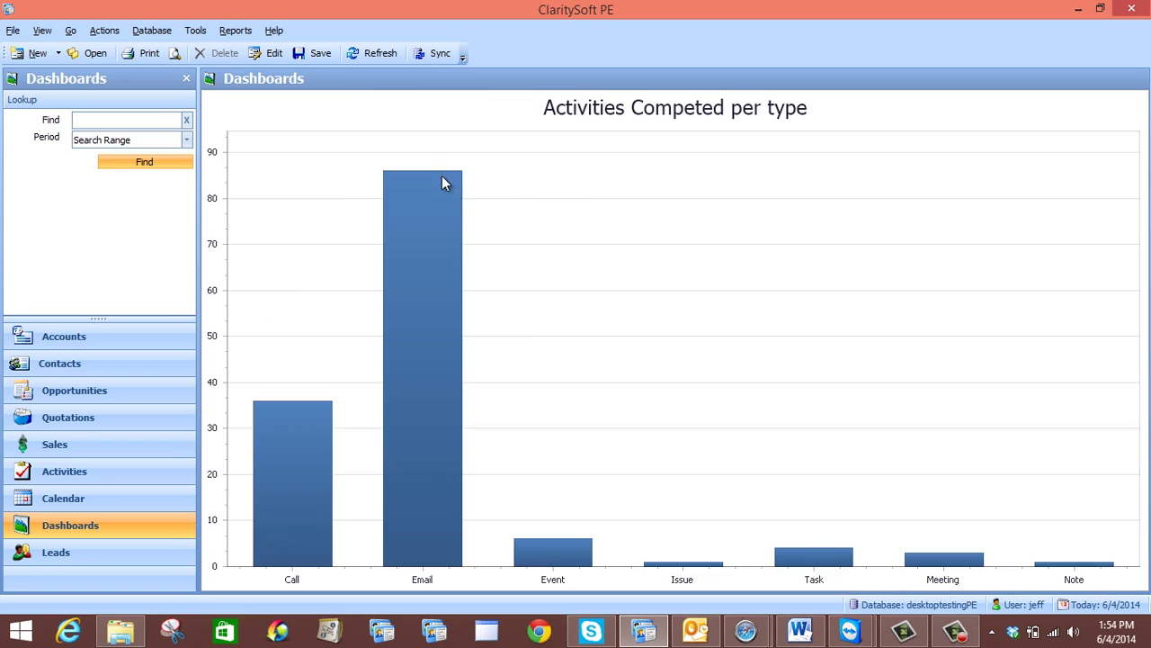
{"action": "left_click", "coordinate": [267, 56]}
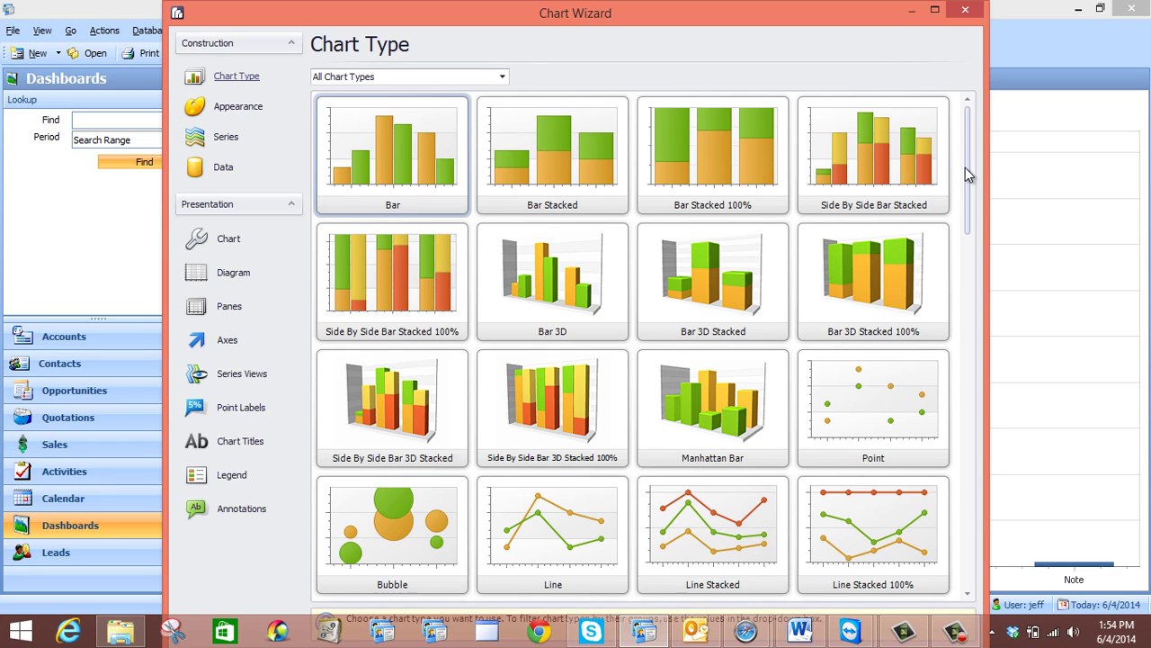
{"action": "left_click_drag", "start_coordinate": [965, 167], "coordinate": [985, 358]}
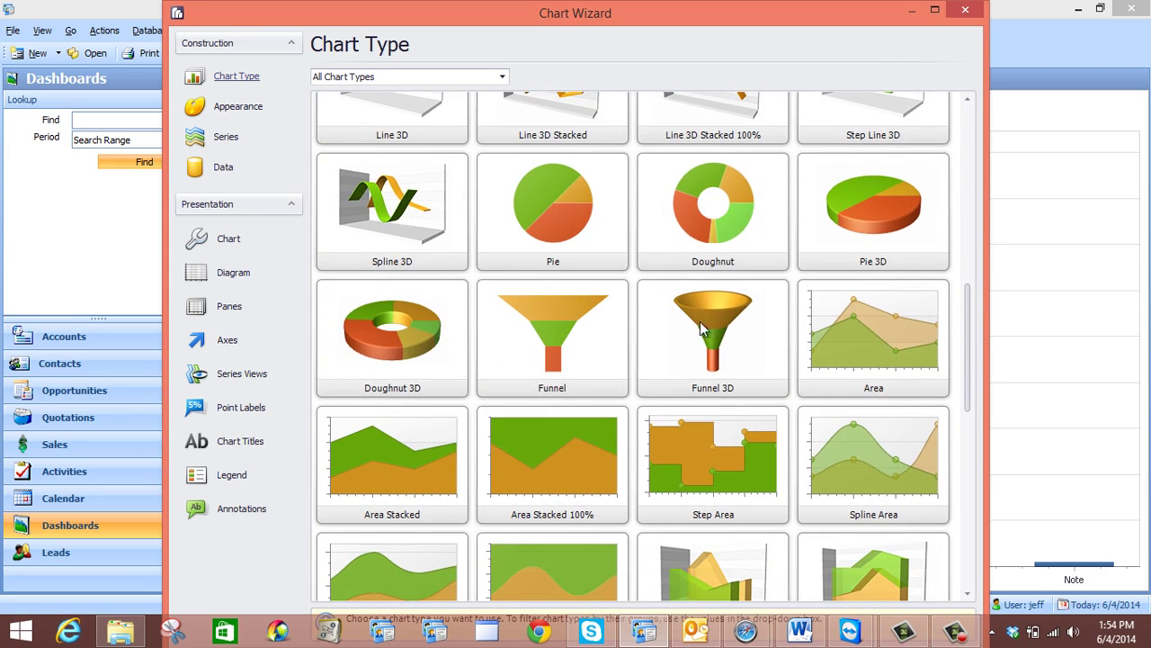
Make the chart a Funnel and delete the old Activities Competed per type title
{"action": "double_click", "coordinate": [578, 352]}
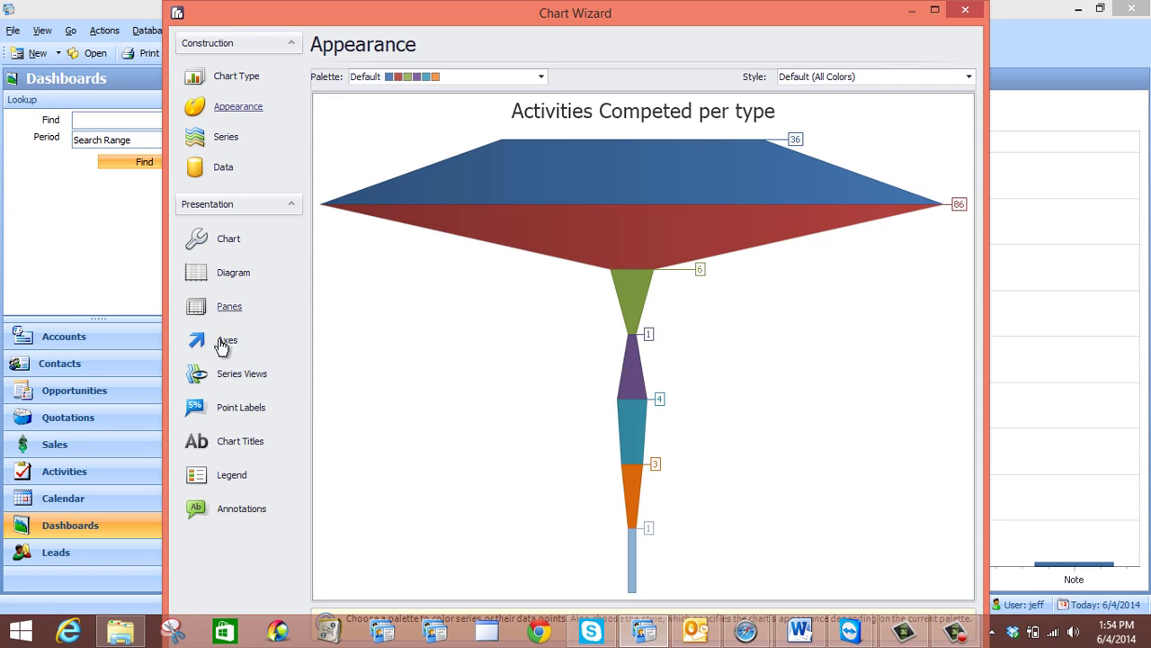
{"action": "left_click", "coordinate": [240, 445]}
{"action": "key", "text": "ctrl+a"}
{"action": "key", "text": "Delete"}
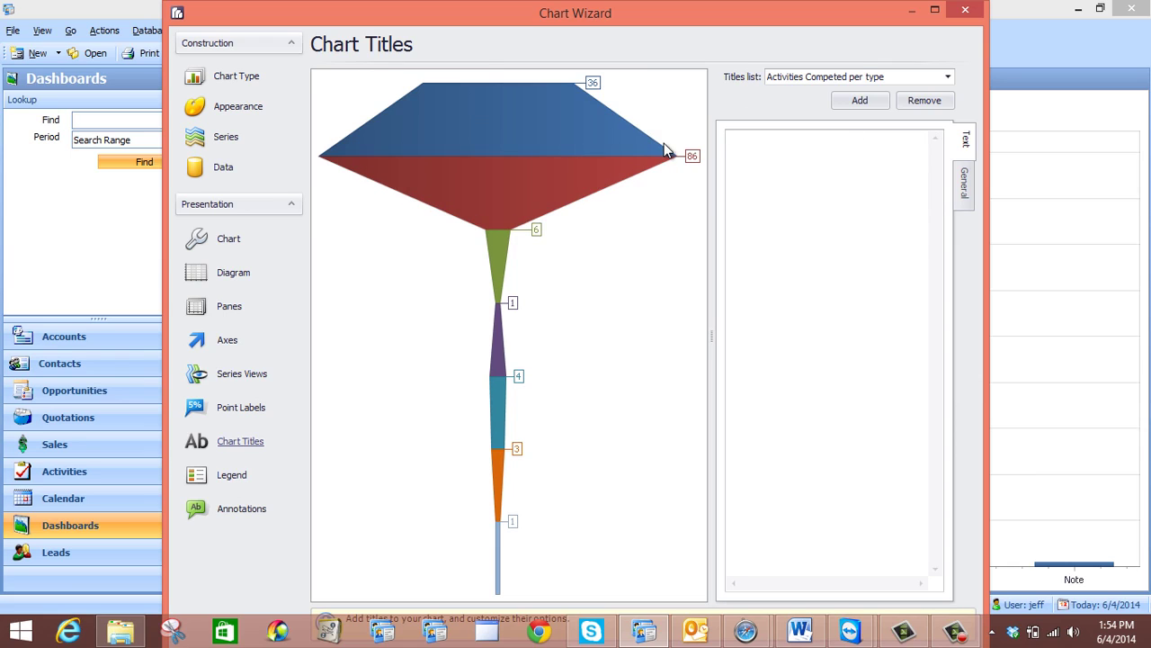
Title the funnel chart 'Sales Stage Funnel Chart'
{"action": "type", "text": "Sales Stage"}
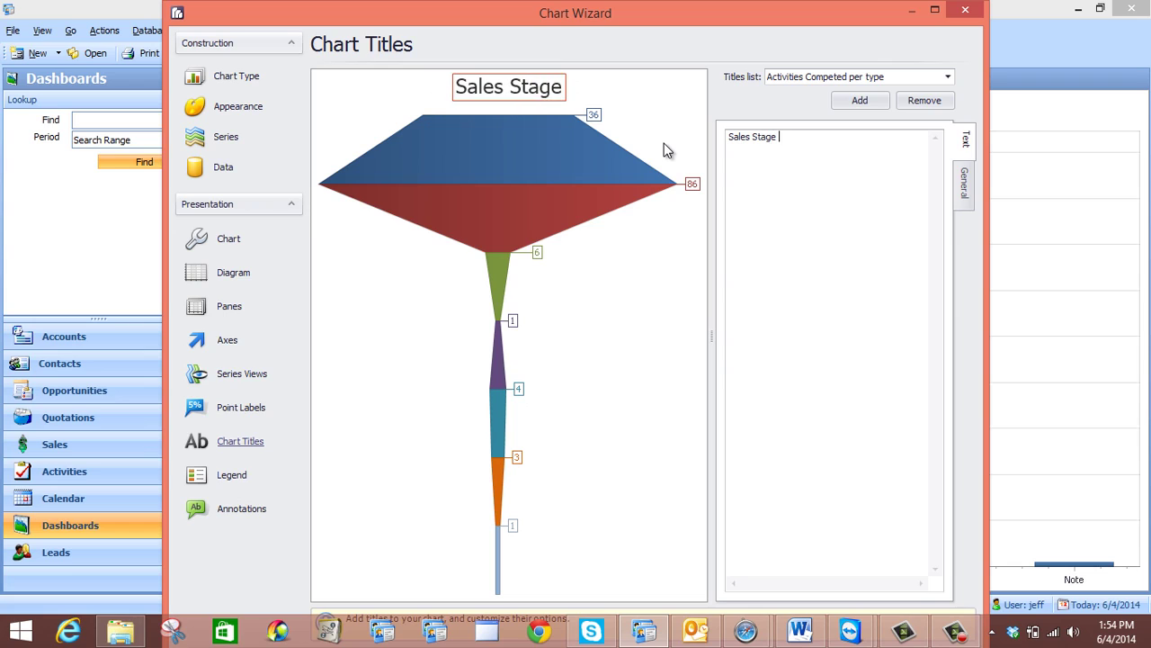
{"action": "type", "text": " Funnel Chart"}
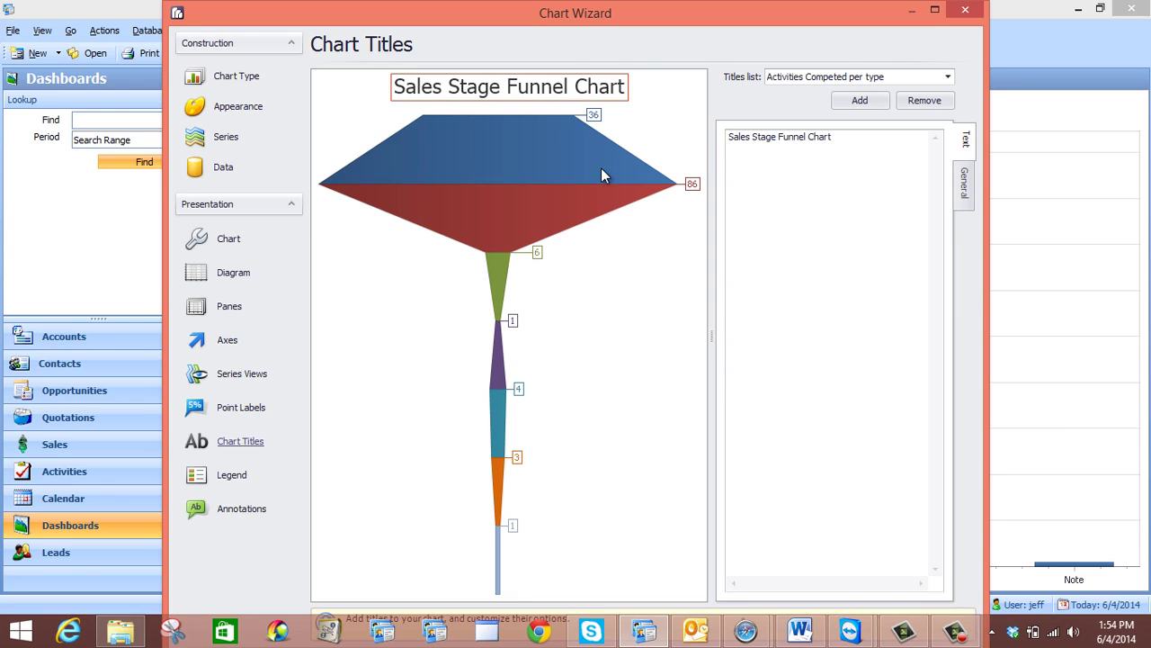
{"action": "left_click", "coordinate": [232, 142]}
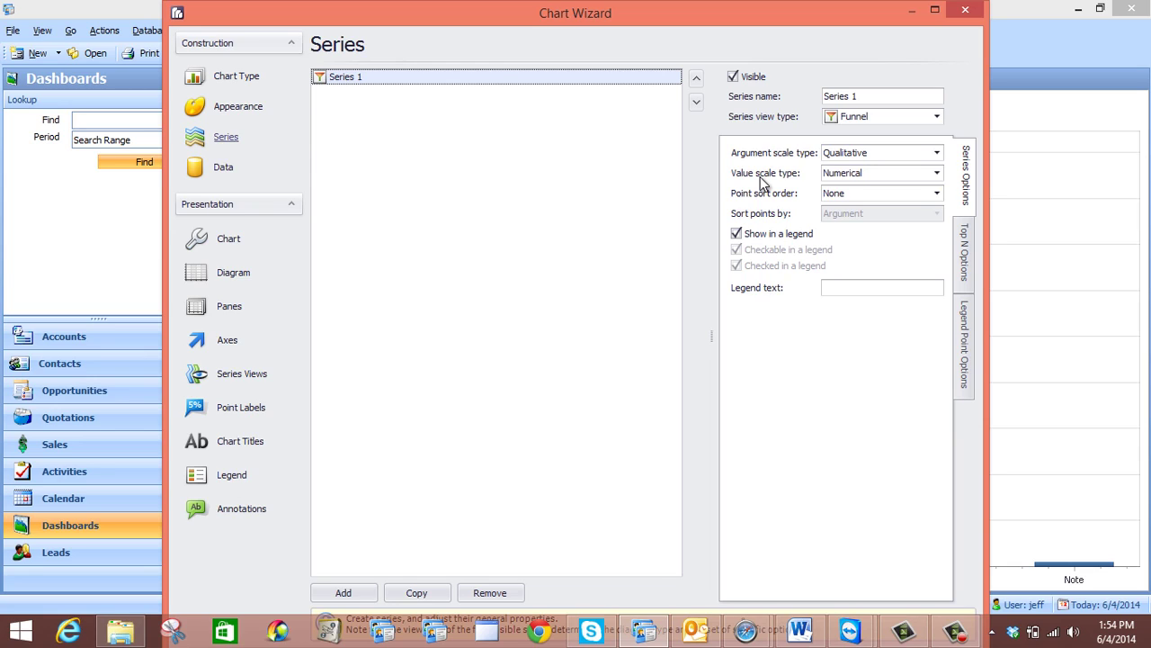
Keep the Qualitative argument scale and sort Series 1 points Ascending by Argument
{"action": "left_click", "coordinate": [889, 154]}
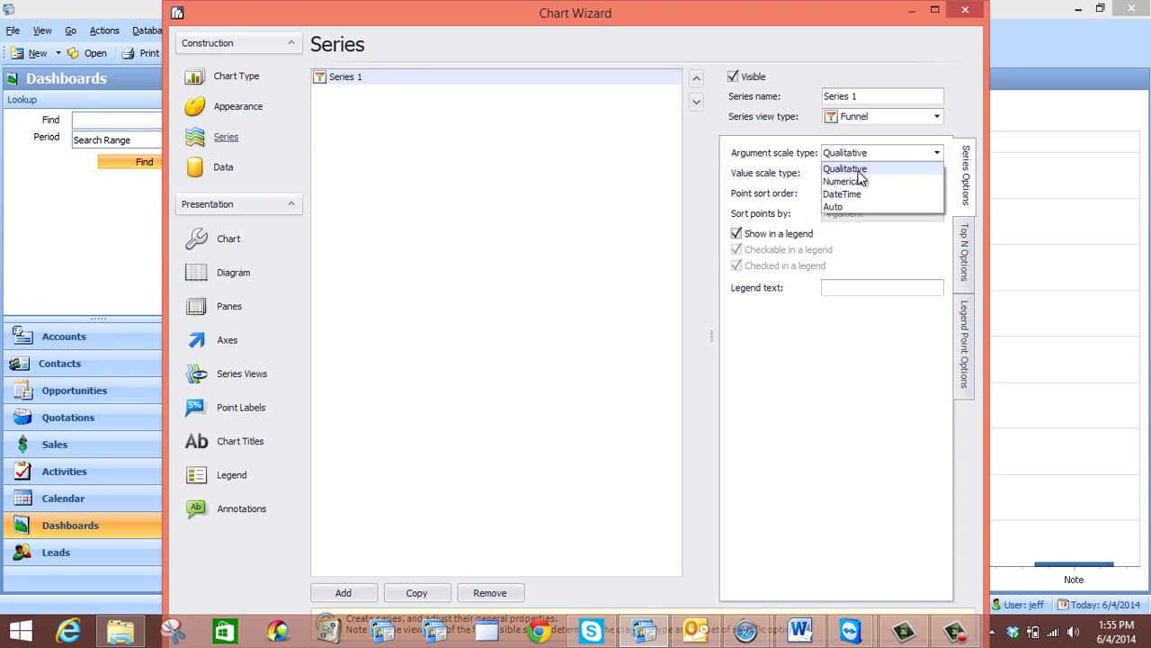
{"action": "left_click", "coordinate": [858, 172]}
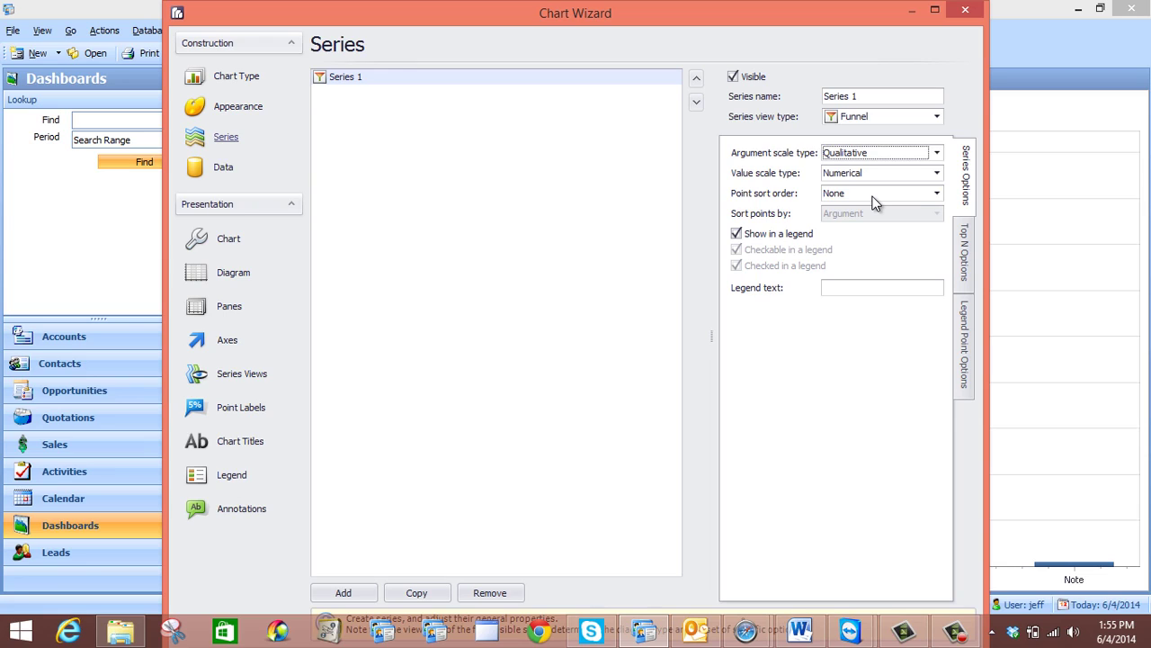
{"action": "left_click", "coordinate": [872, 197]}
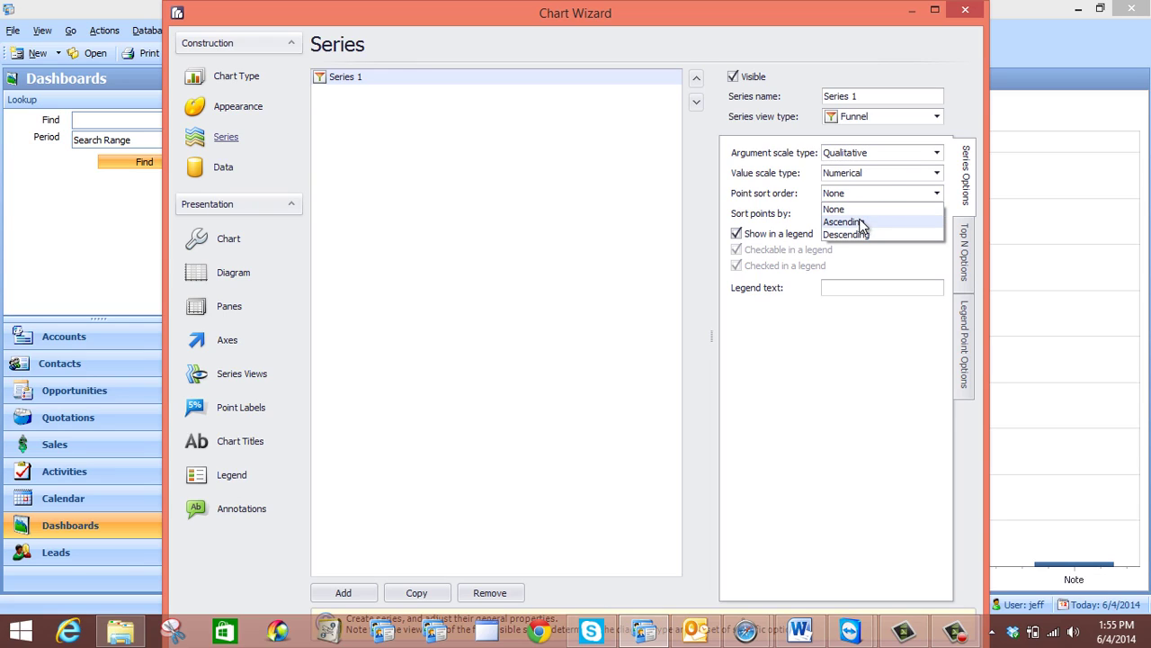
{"action": "left_click", "coordinate": [859, 222]}
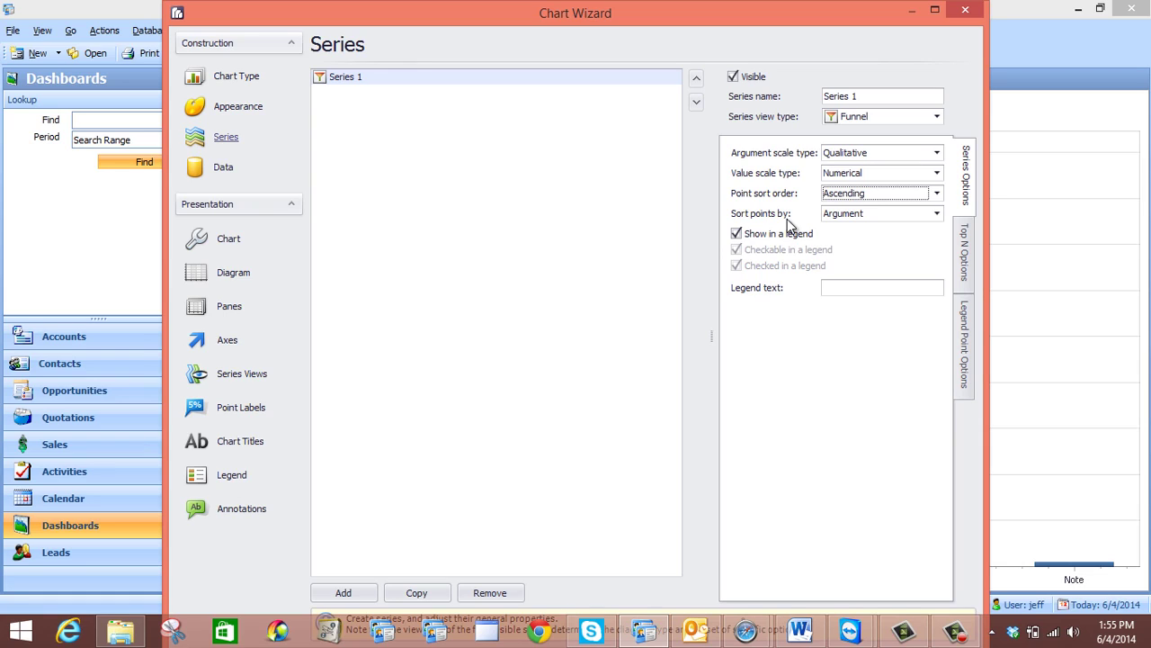
{"action": "left_click", "coordinate": [895, 213]}
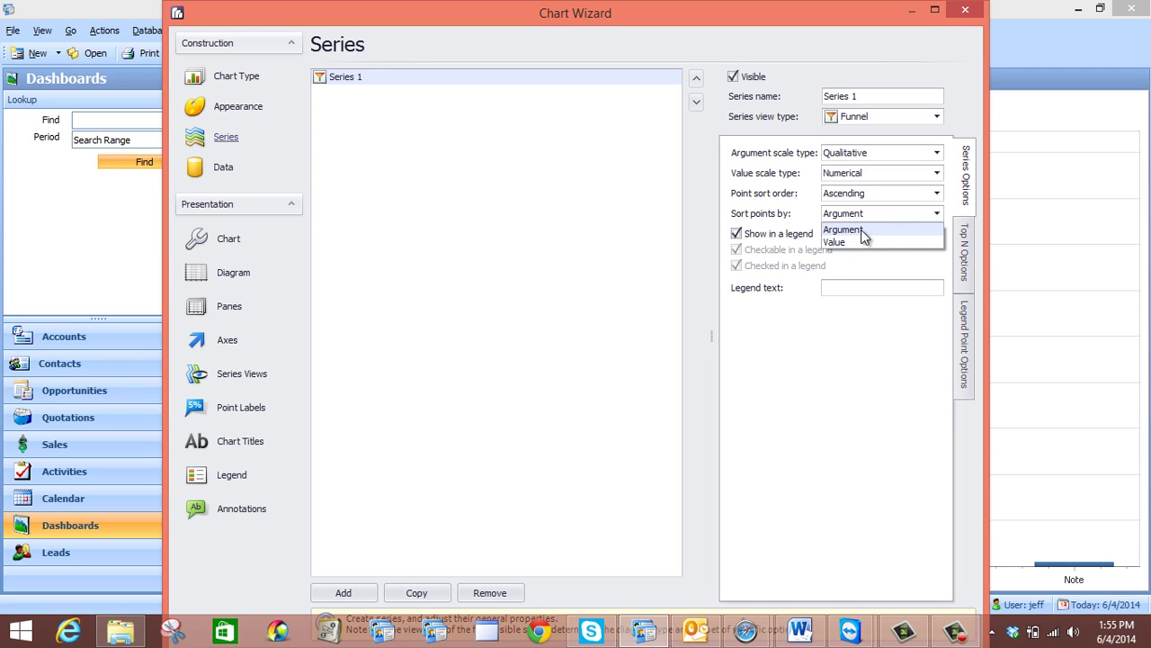
{"action": "left_click", "coordinate": [860, 229]}
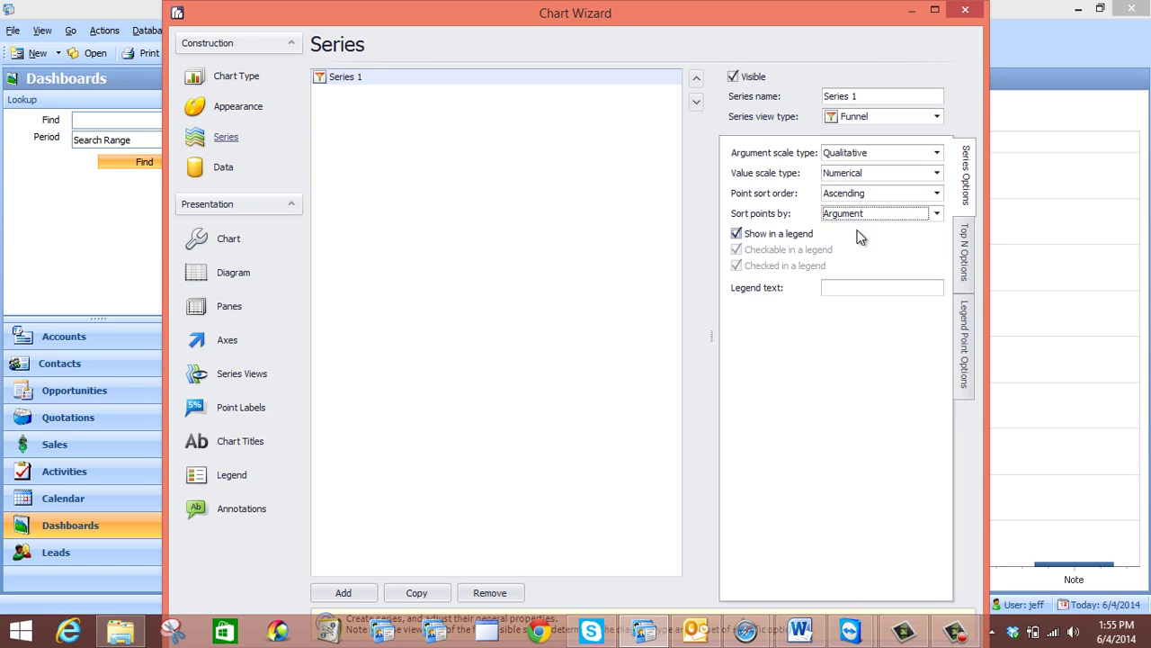
{"action": "left_click", "coordinate": [225, 168]}
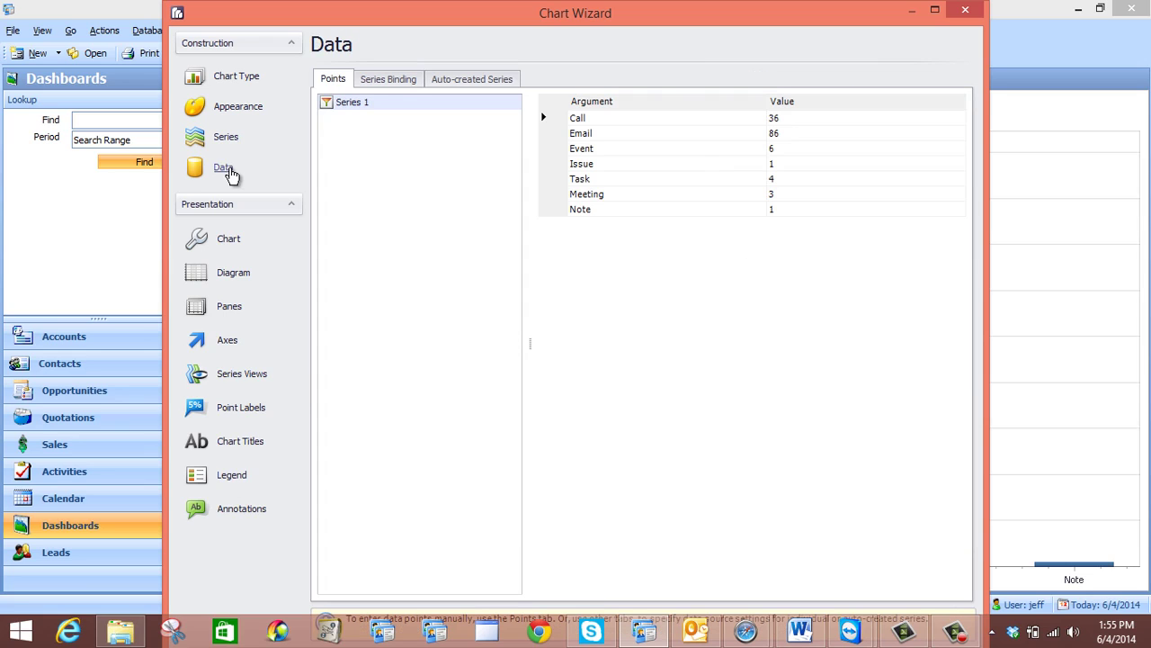
Bind the Series 1 argument to Opportunities.SalesStageName instead of Activities.Name
{"action": "left_click", "coordinate": [393, 81]}
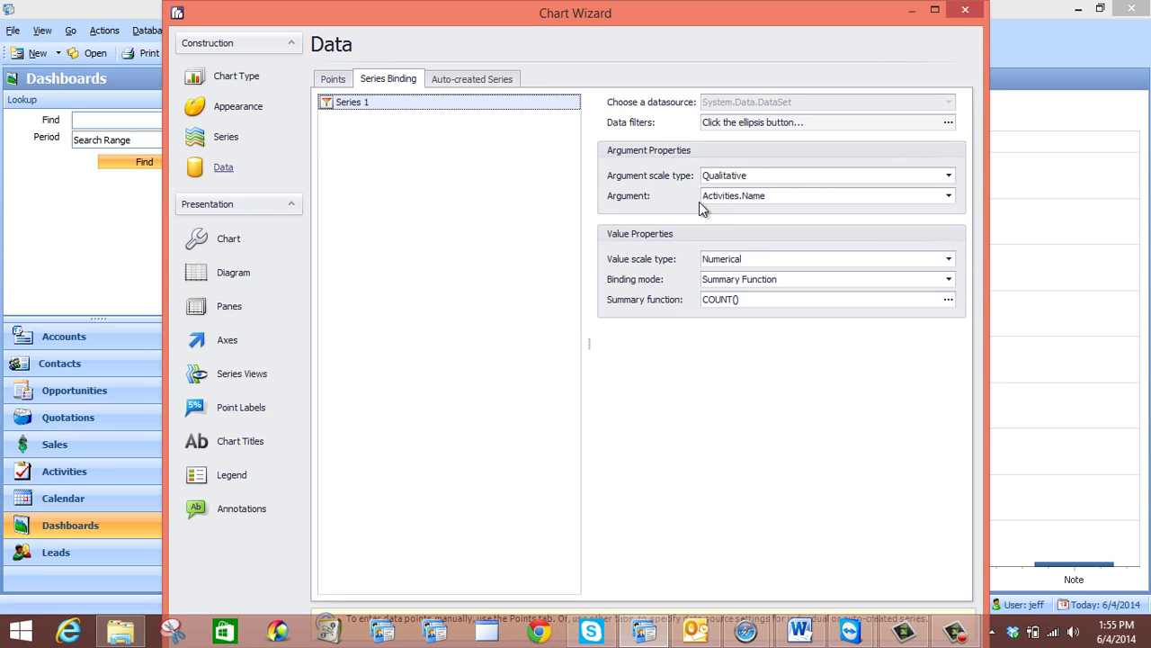
{"action": "left_click", "coordinate": [949, 196]}
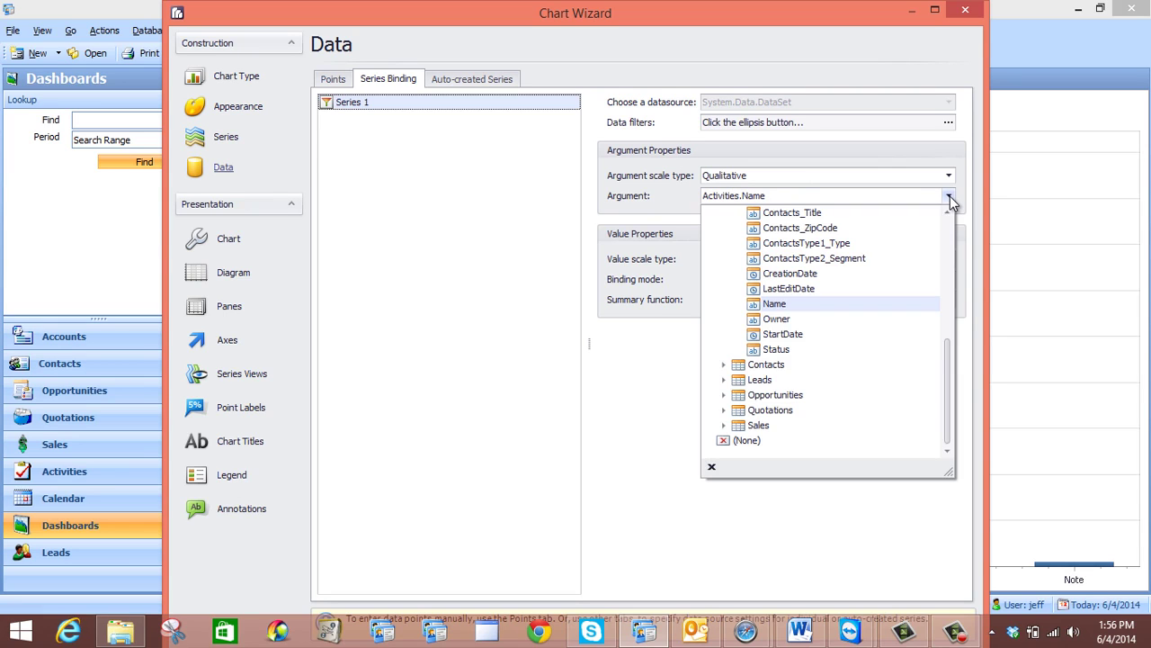
{"action": "left_click", "coordinate": [725, 396]}
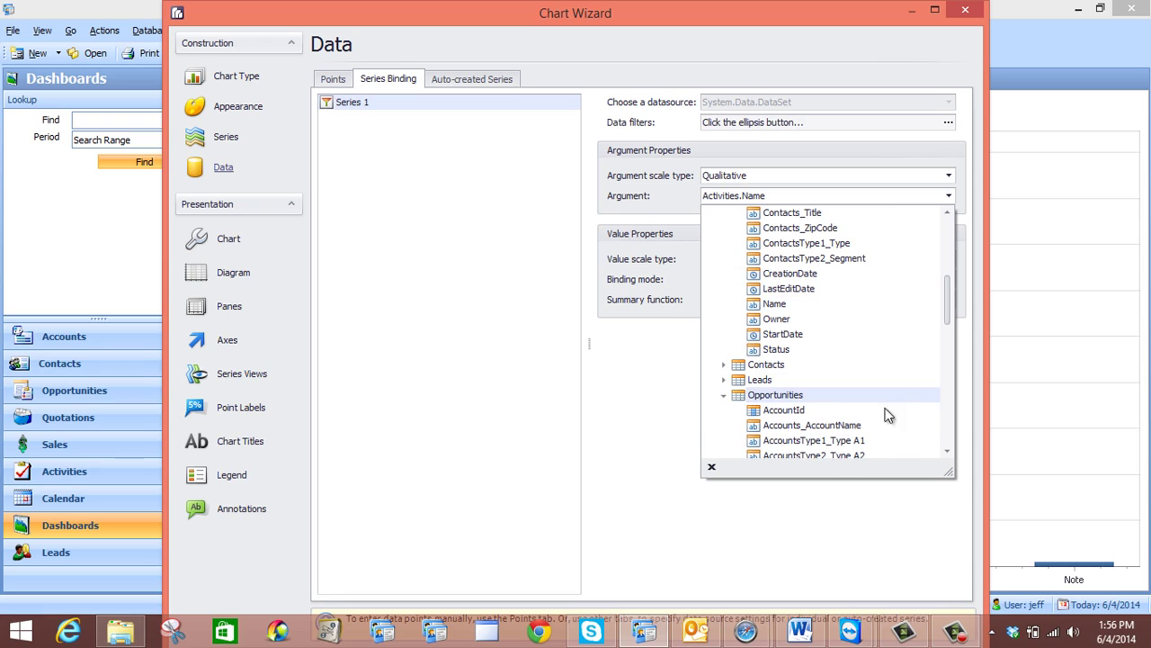
{"action": "left_click_drag", "start_coordinate": [945, 313], "coordinate": [946, 419]}
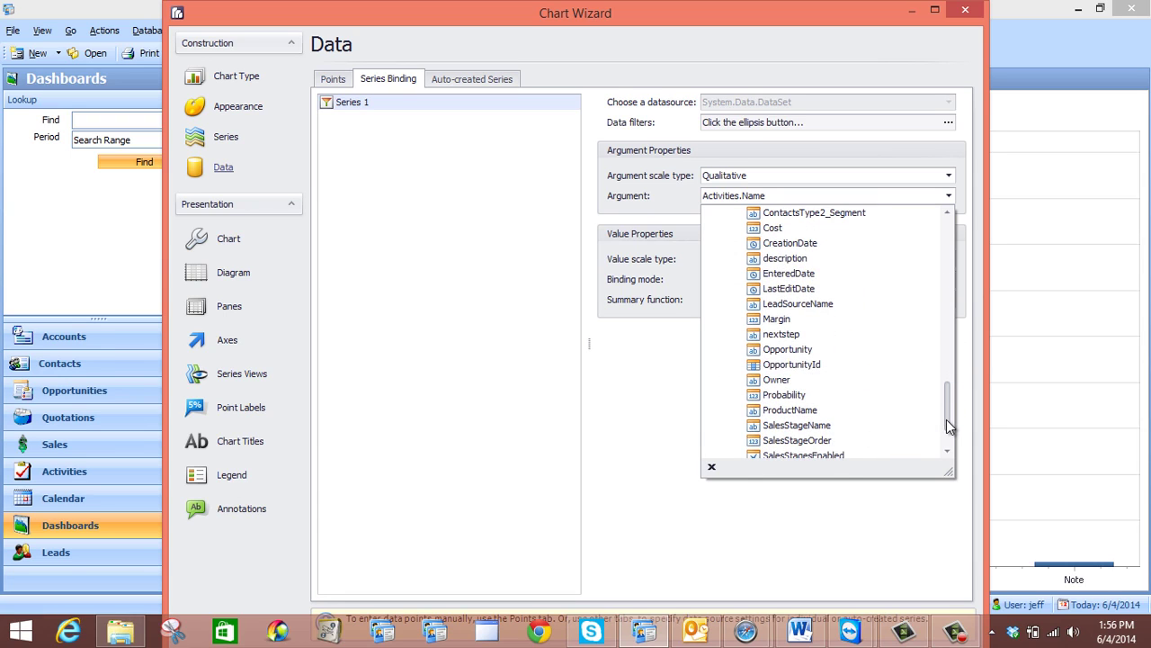
{"action": "left_click", "coordinate": [796, 424]}
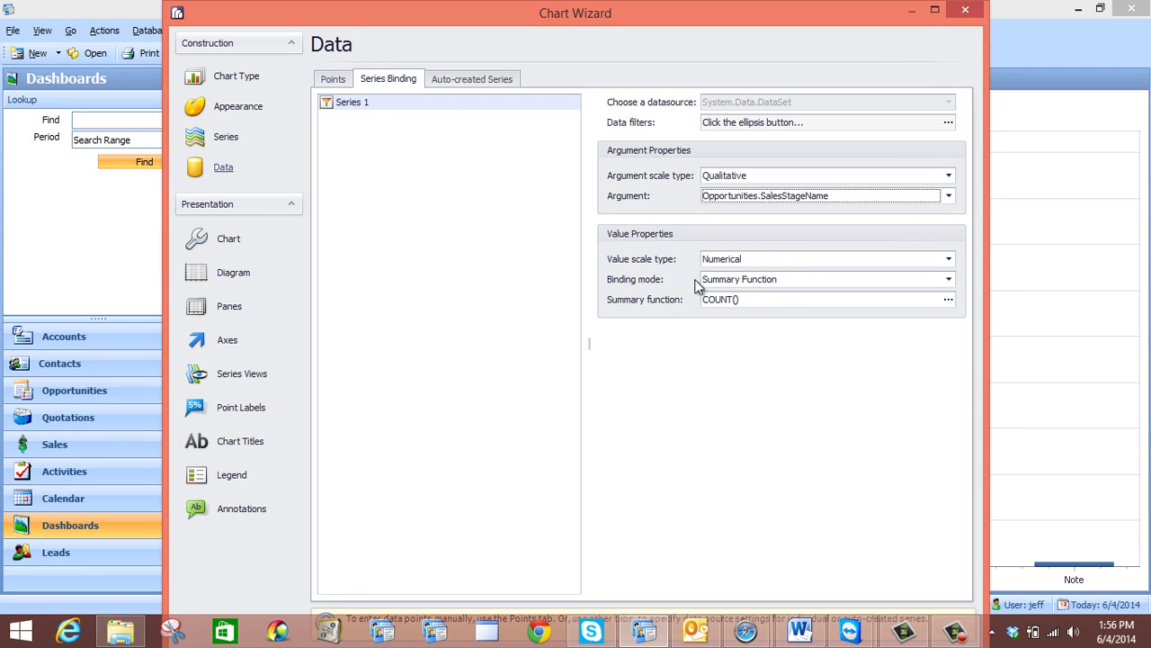
Set the series summary function to SUM of Opportunities Amount
{"action": "left_click", "coordinate": [950, 303]}
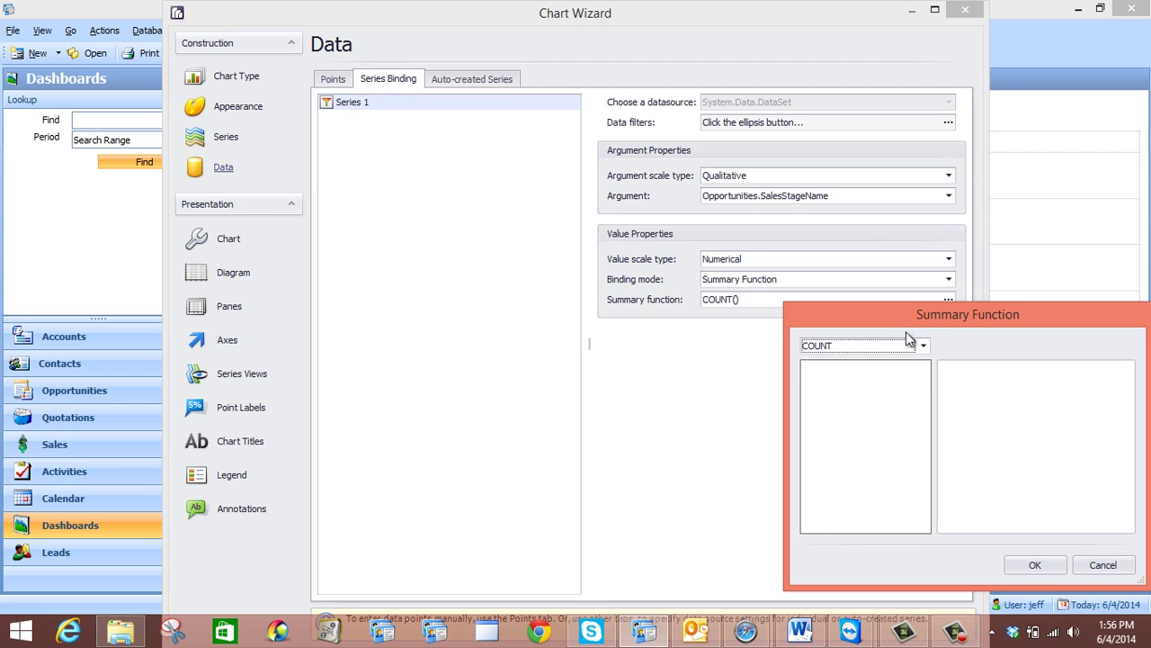
{"action": "left_click", "coordinate": [923, 346]}
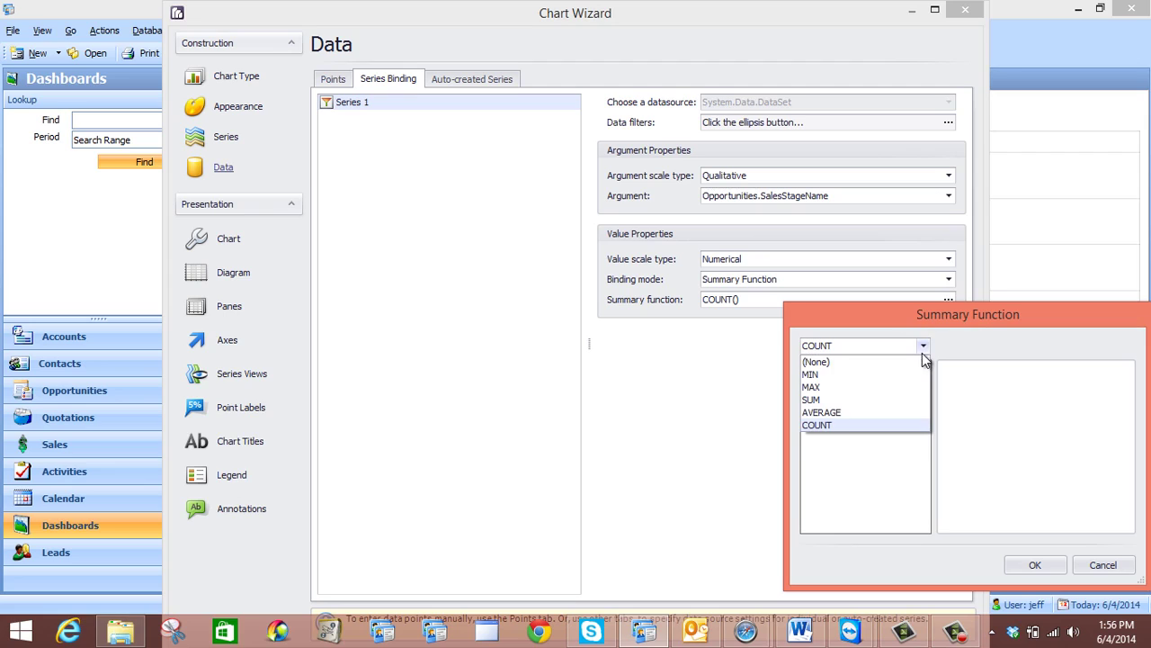
{"action": "left_click", "coordinate": [850, 400]}
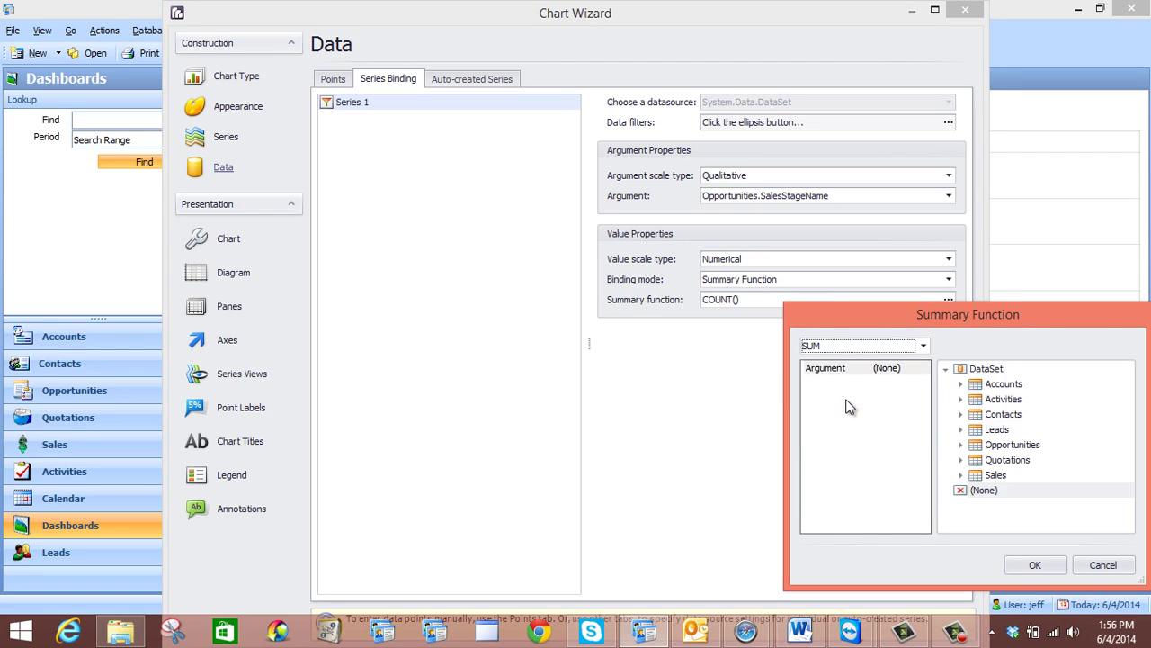
{"action": "left_click", "coordinate": [960, 444]}
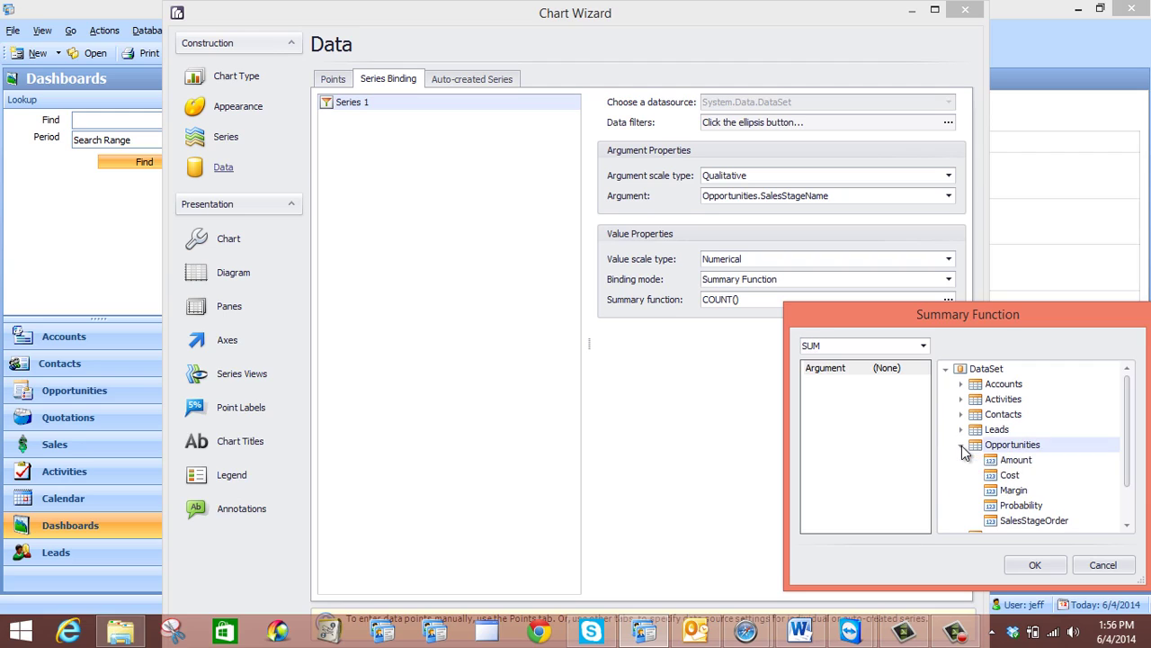
{"action": "left_click", "coordinate": [1023, 462]}
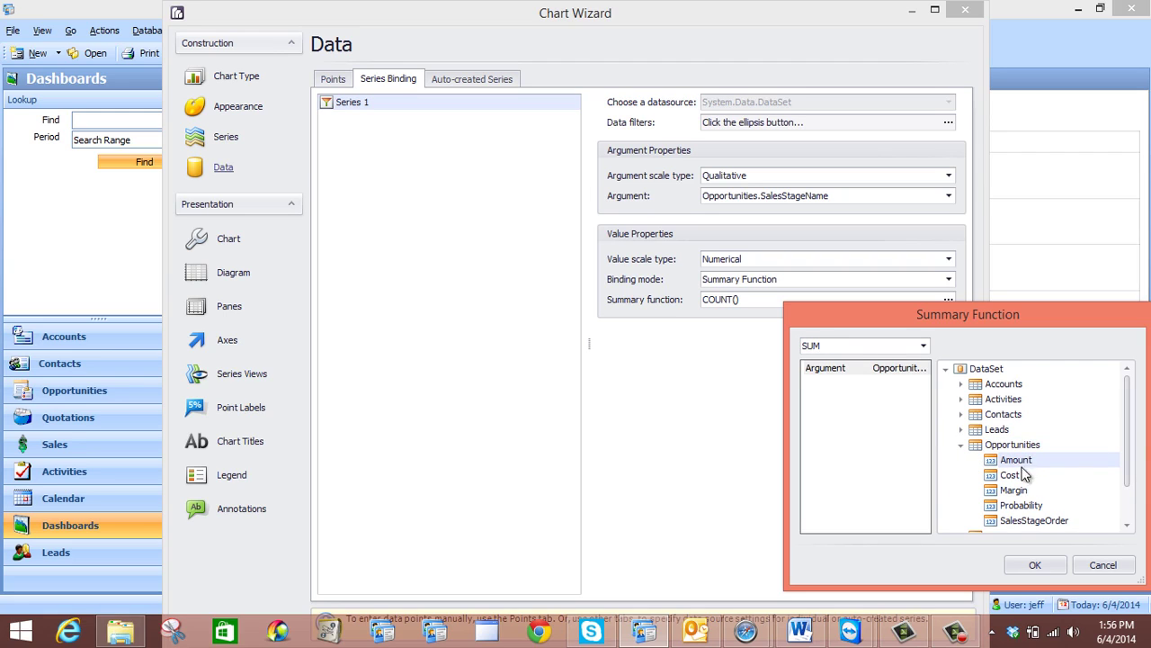
{"action": "left_click", "coordinate": [1035, 565]}
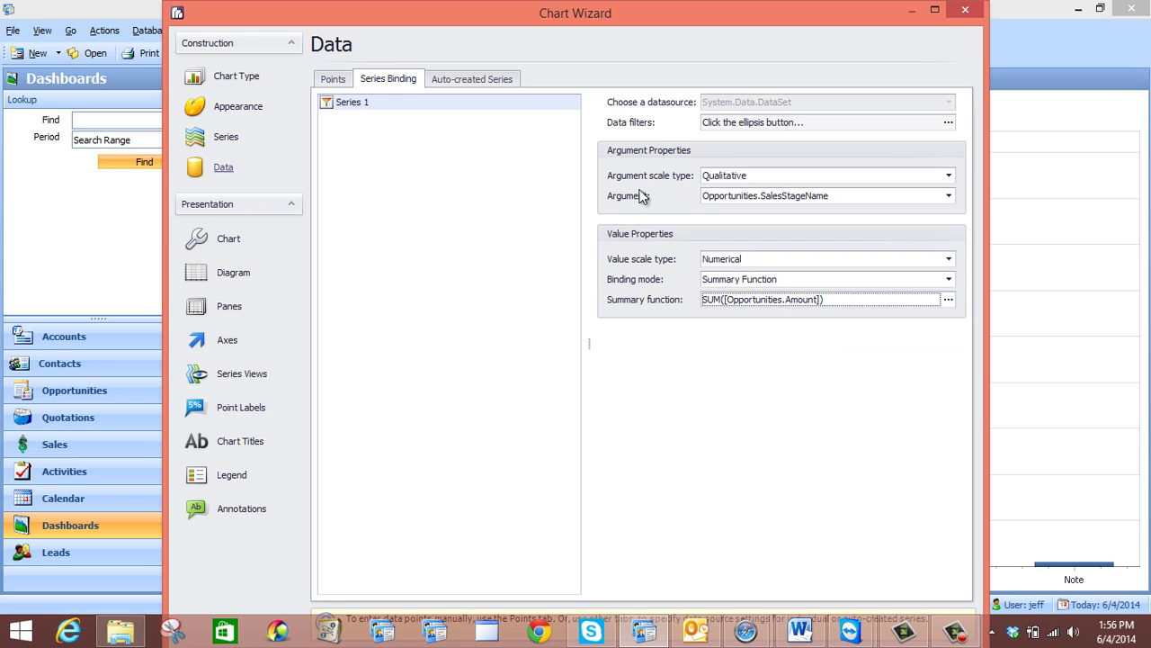
{"action": "left_click", "coordinate": [228, 243]}
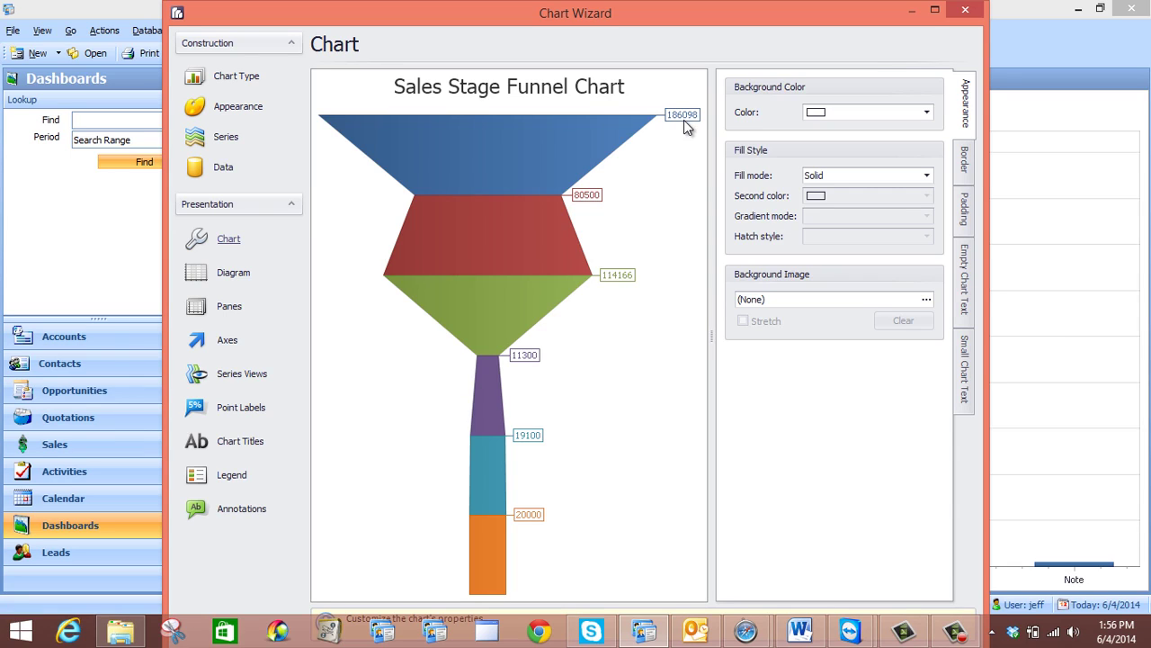
Open the Point Labels page for Series 1
{"action": "left_click", "coordinate": [245, 407]}
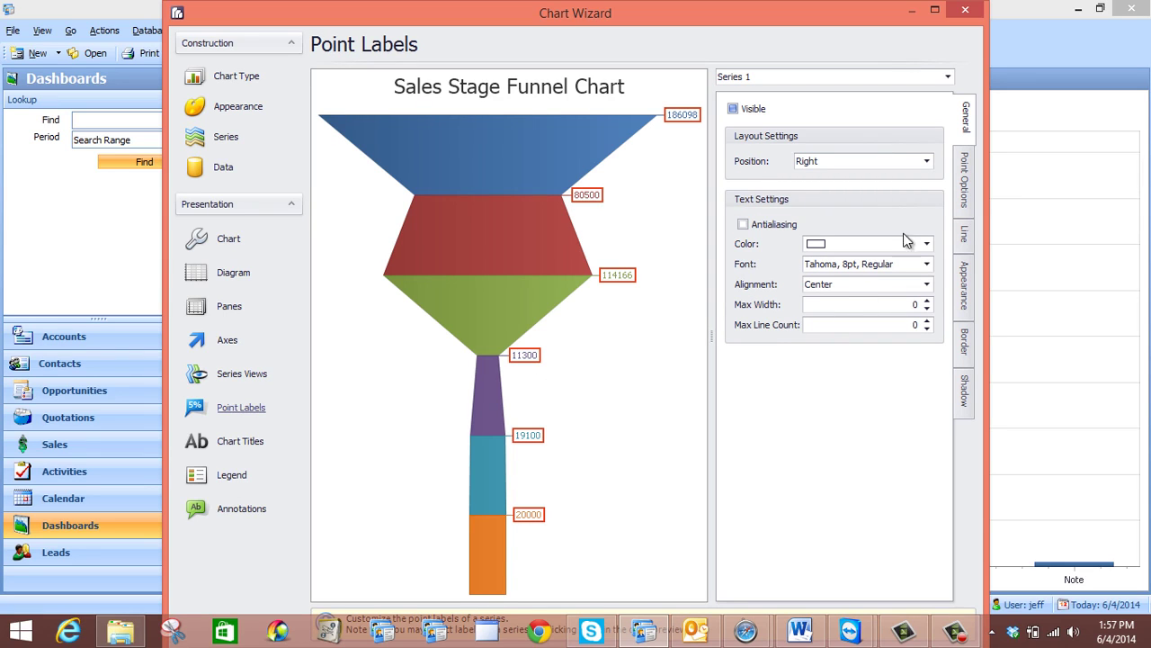
Label points with Argument and Values in Currency format, e.g. Qualify: $186,098.00, and finish the wizard
{"action": "left_click", "coordinate": [963, 195]}
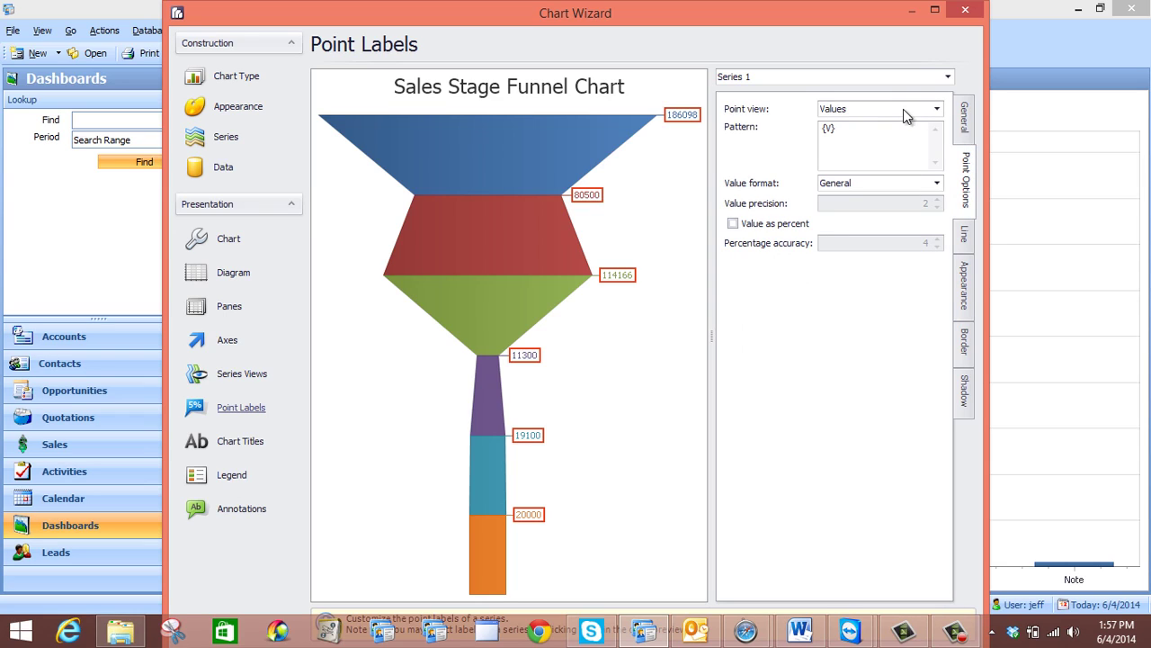
{"action": "left_click", "coordinate": [937, 109]}
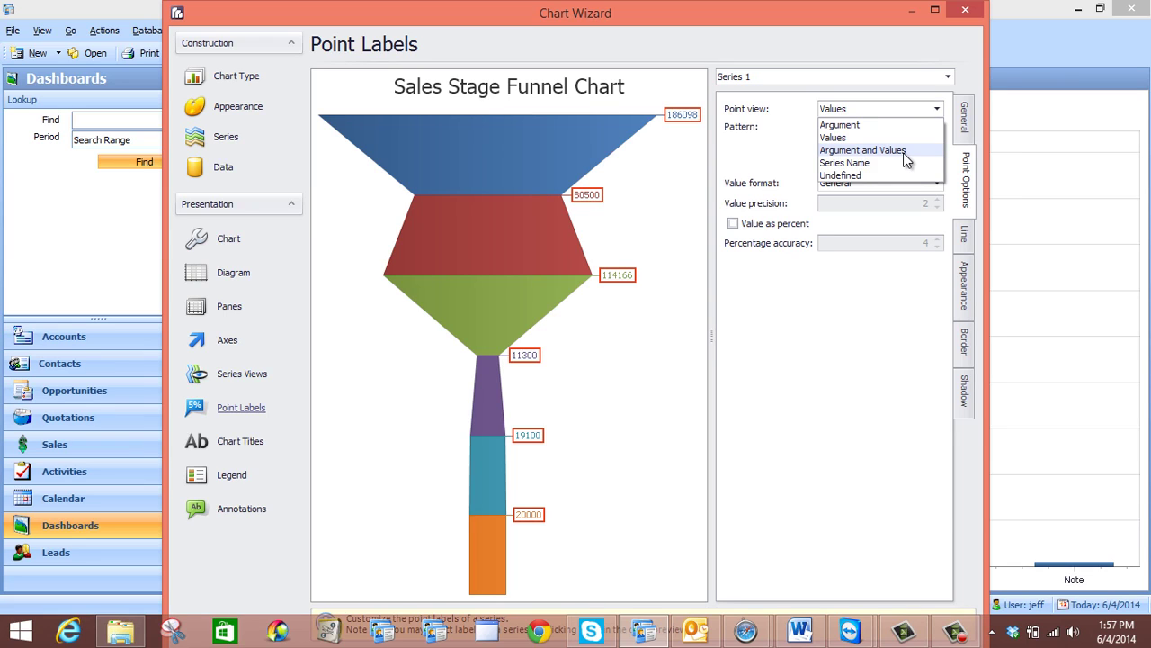
{"action": "left_click", "coordinate": [906, 151]}
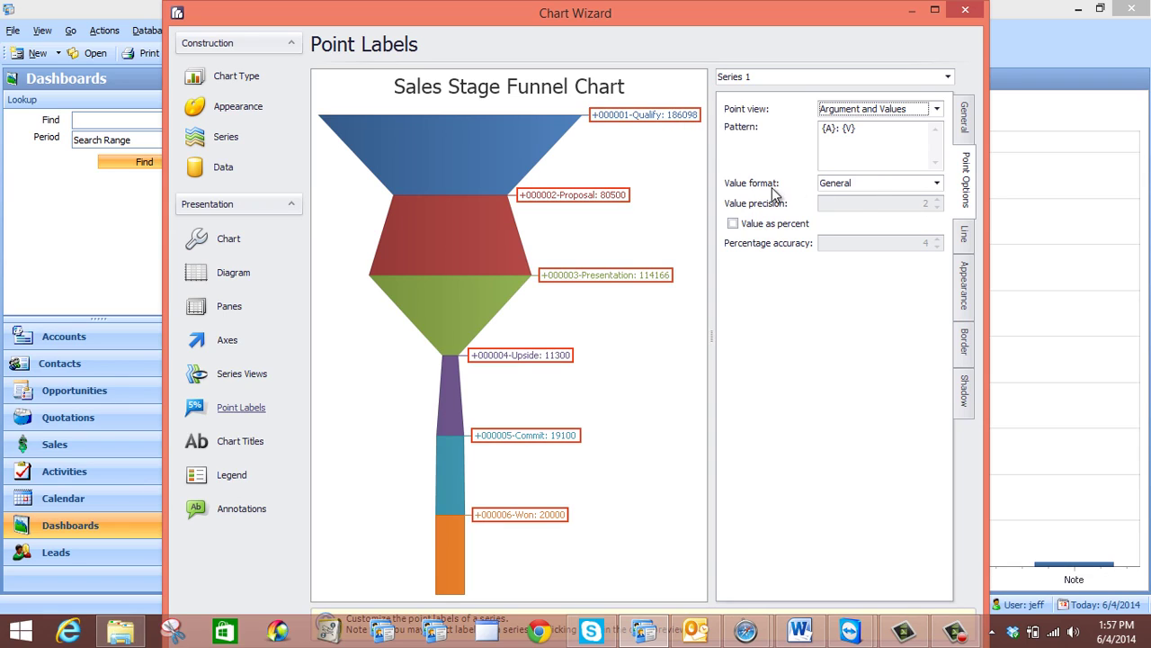
{"action": "left_click", "coordinate": [936, 184]}
{"action": "left_click", "coordinate": [849, 237]}
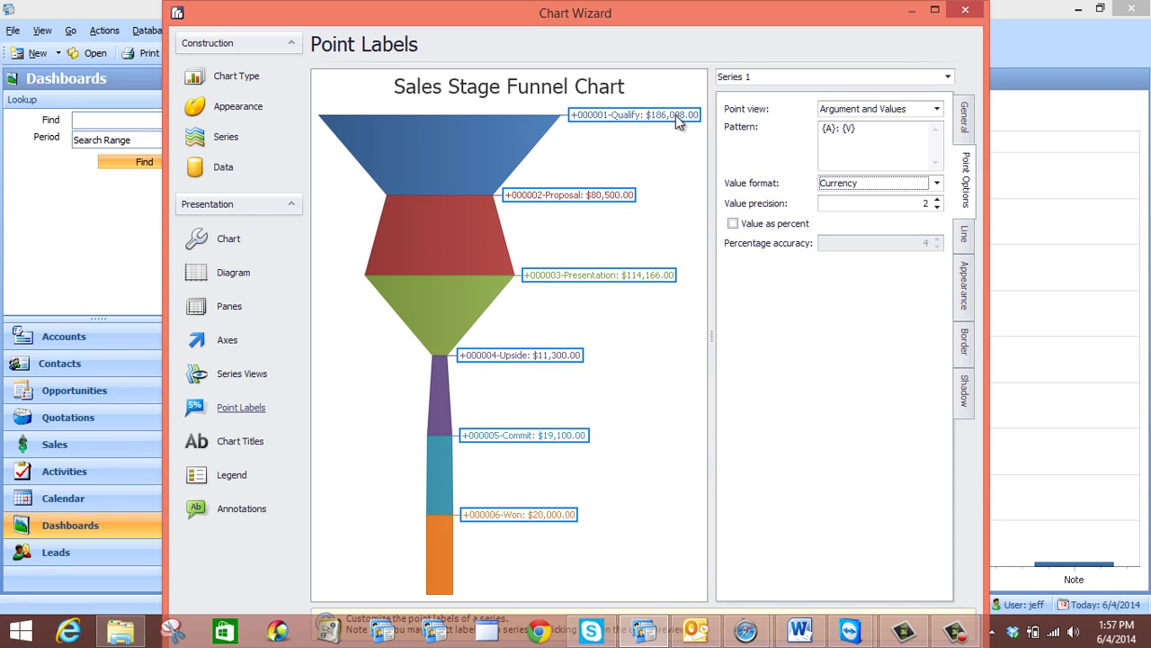
{"action": "left_click", "coordinate": [935, 11]}
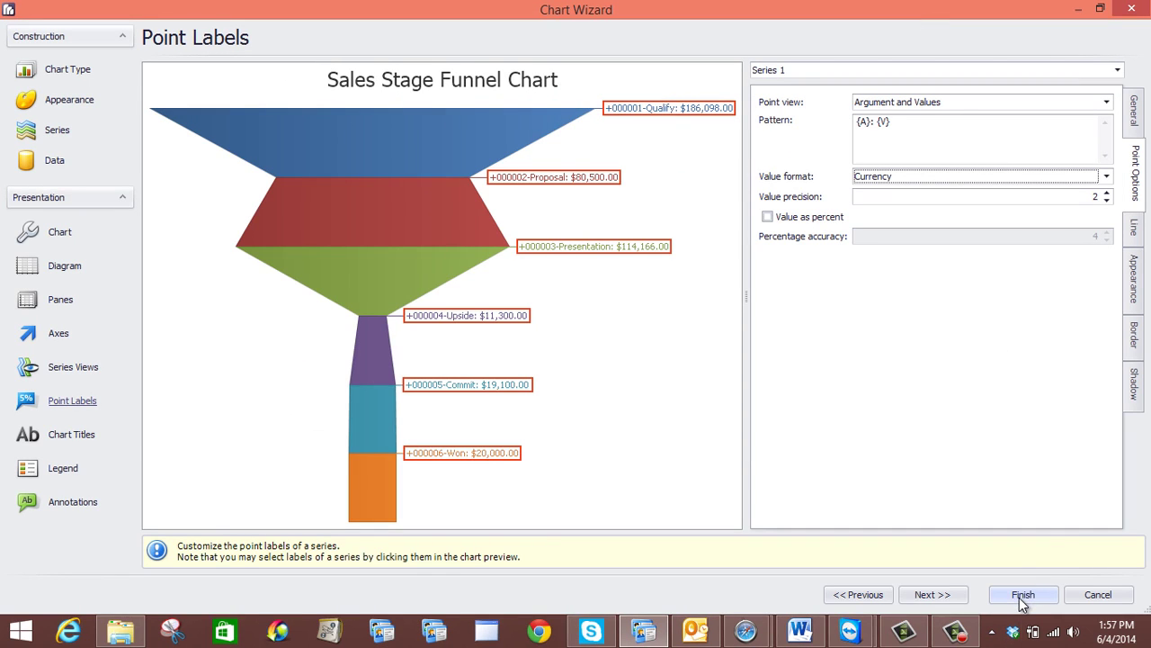
{"action": "left_click", "coordinate": [1023, 595]}
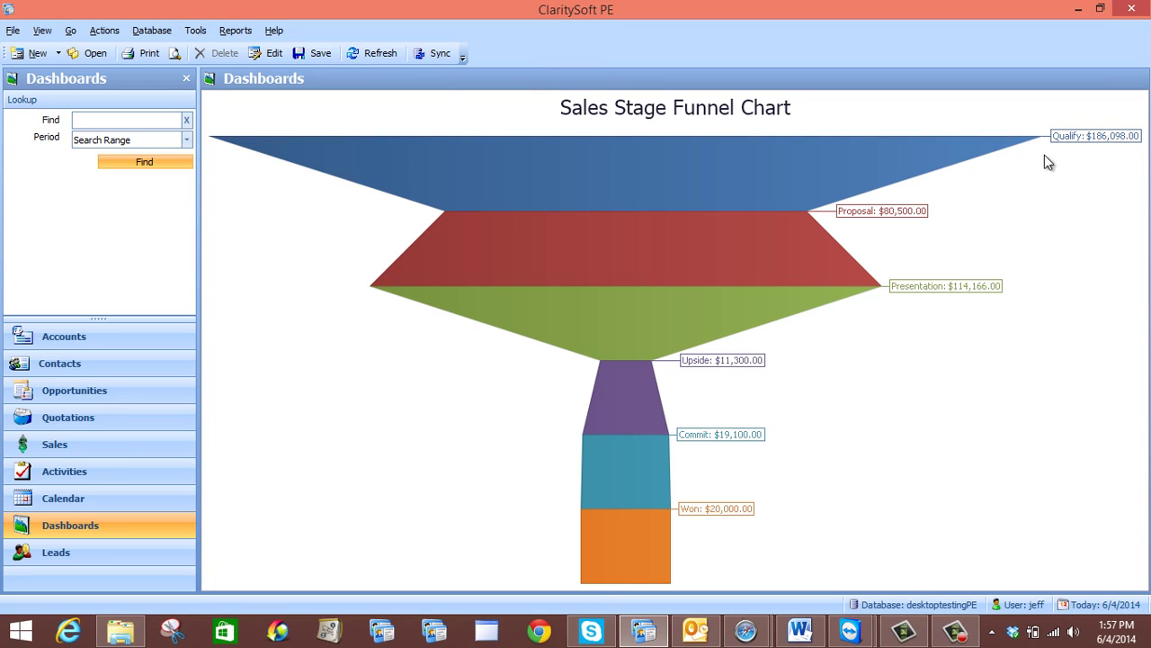
Open the Tools menu with the finished Sales Stage Funnel Chart on the dashboard
{"action": "left_click", "coordinate": [200, 32]}
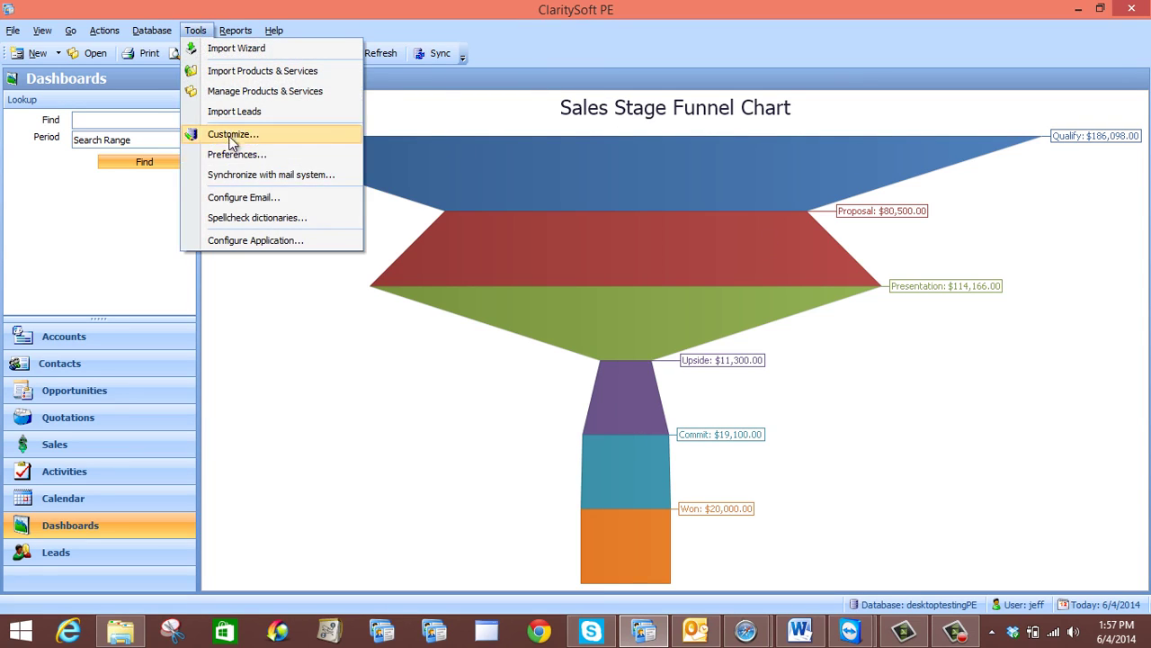
{"action": "left_click", "coordinate": [231, 136]}
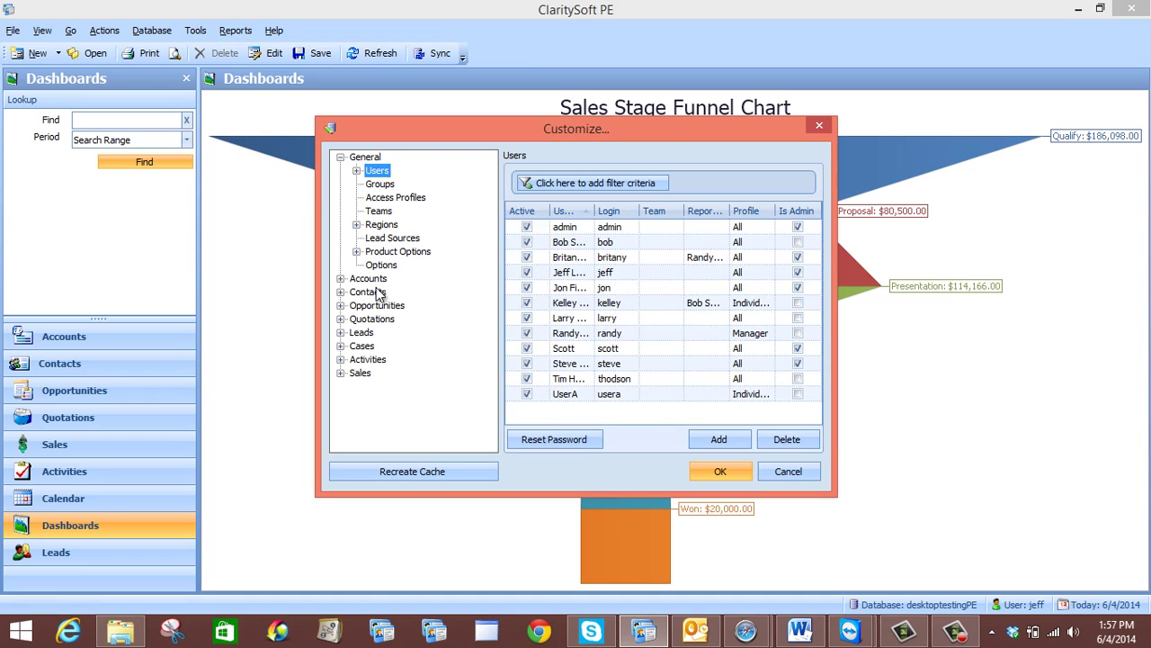
{"action": "left_click", "coordinate": [340, 305]}
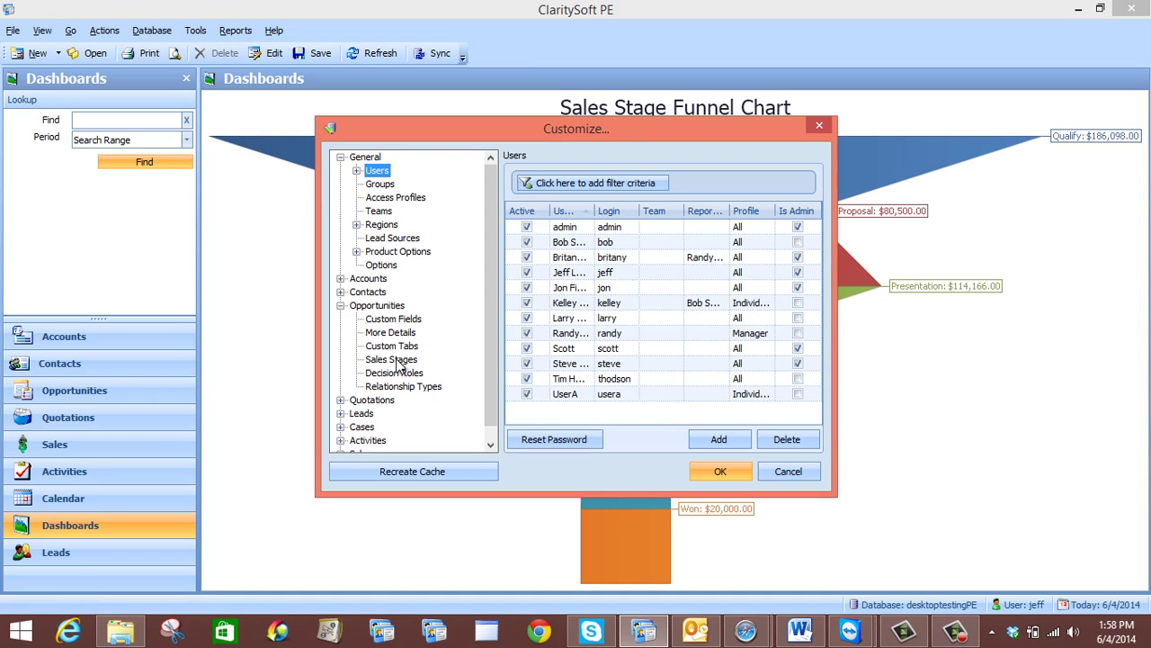
{"action": "left_click", "coordinate": [391, 359]}
{"action": "left_click_drag", "start_coordinate": [640, 125], "coordinate": [370, 99]}
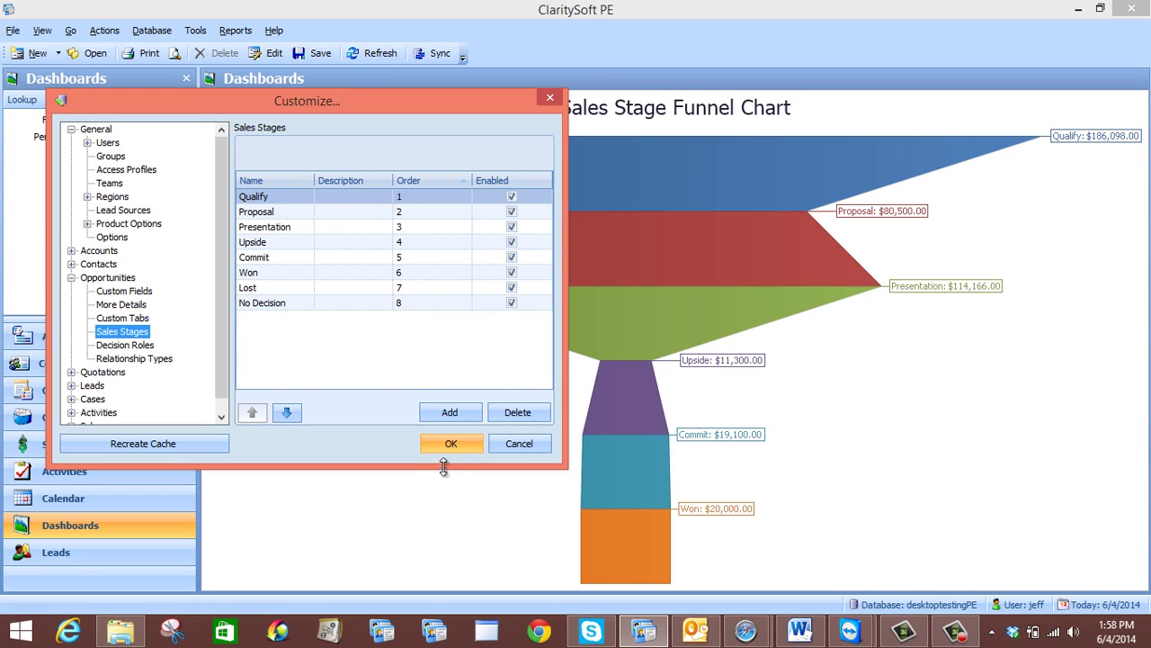
{"action": "left_click", "coordinate": [462, 445]}
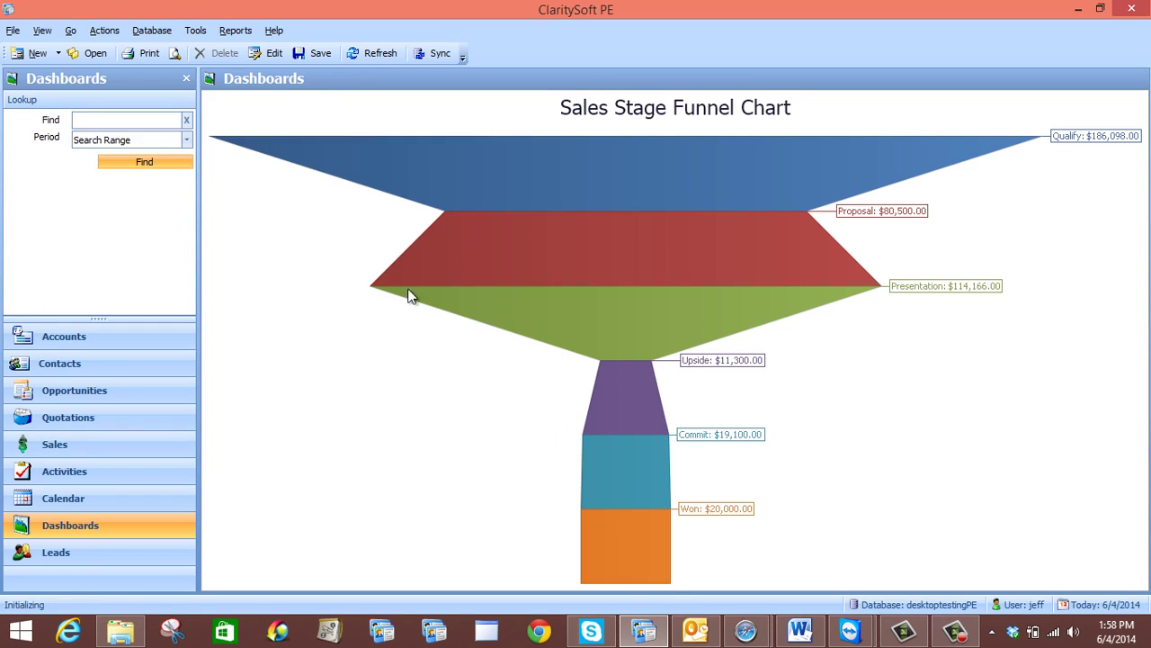
Save the chart settings as 'Sales Funnel Example' XML in the DashboardSettings folder
{"action": "left_click", "coordinate": [315, 58]}
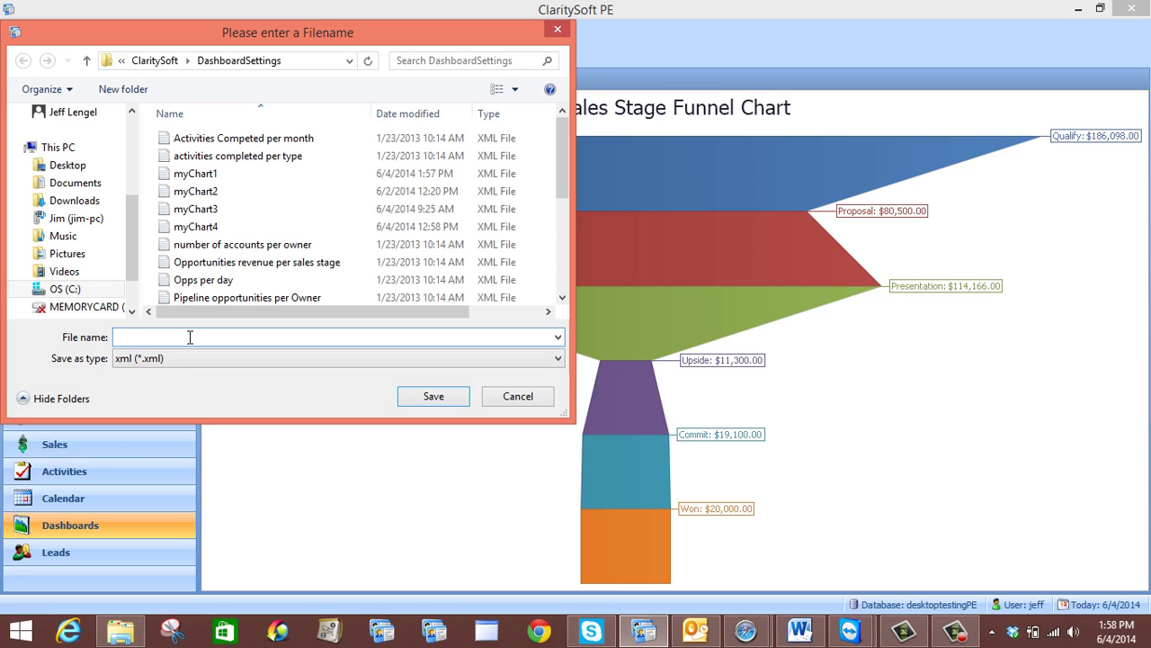
{"action": "type", "text": "Sales "}
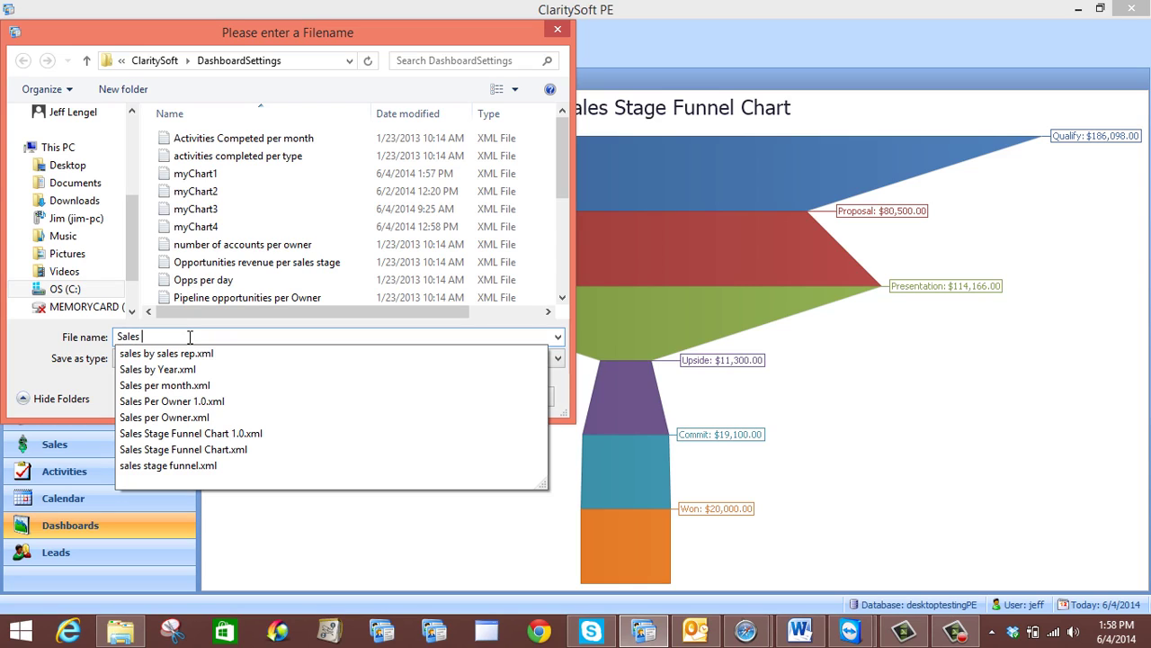
{"action": "type", "text": "Funnel E"}
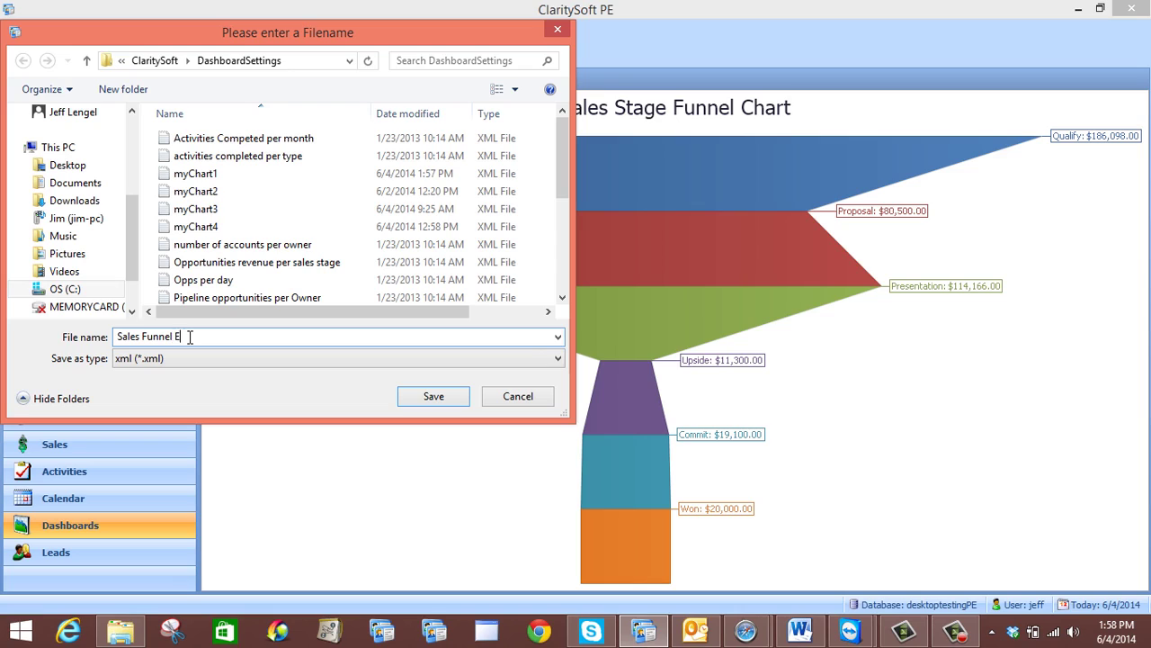
{"action": "type", "text": "xample"}
{"action": "left_click", "coordinate": [454, 406]}
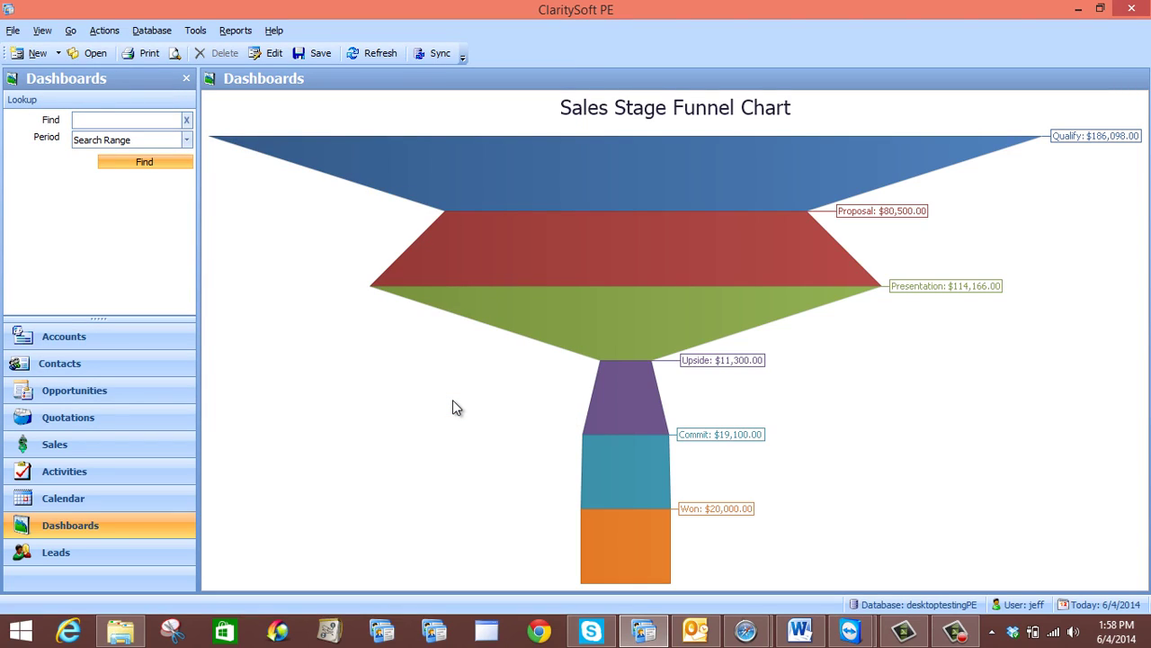